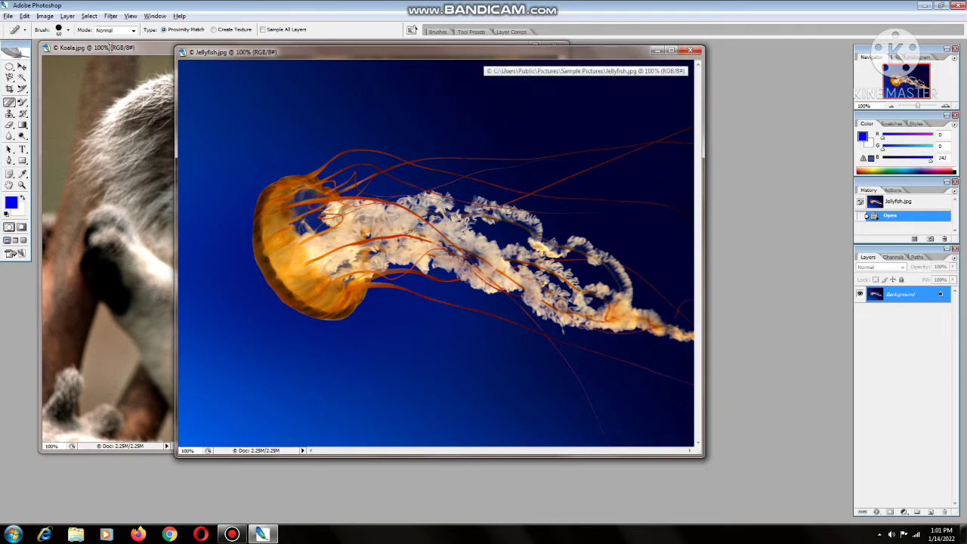
# Step: Open the healing and red-eye tools flyout from the Spot Healing Brush slot
pyautogui.click(10, 103)
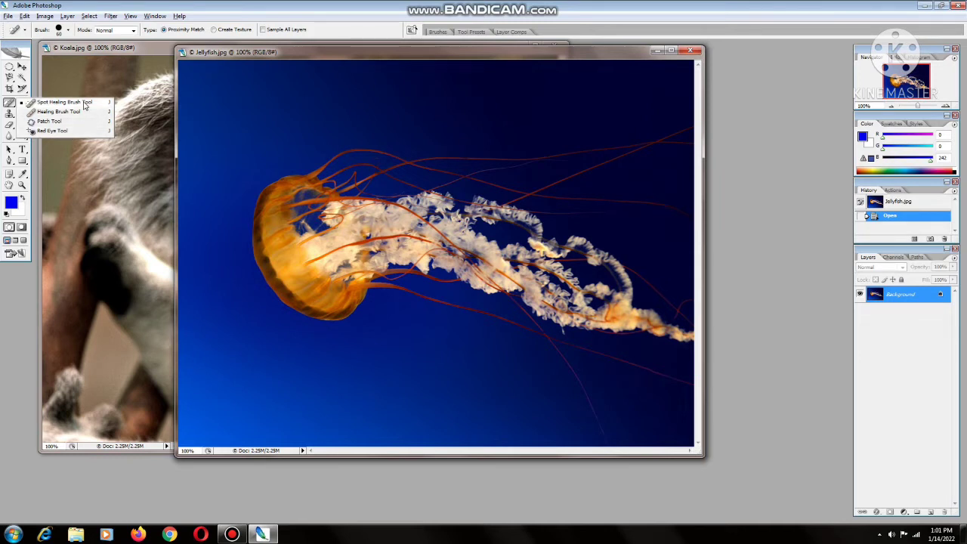
# Step: Spot-heal the jellyfish bell and lower tentacles with several Spot Healing Brush strokes
pyautogui.click(85, 105)
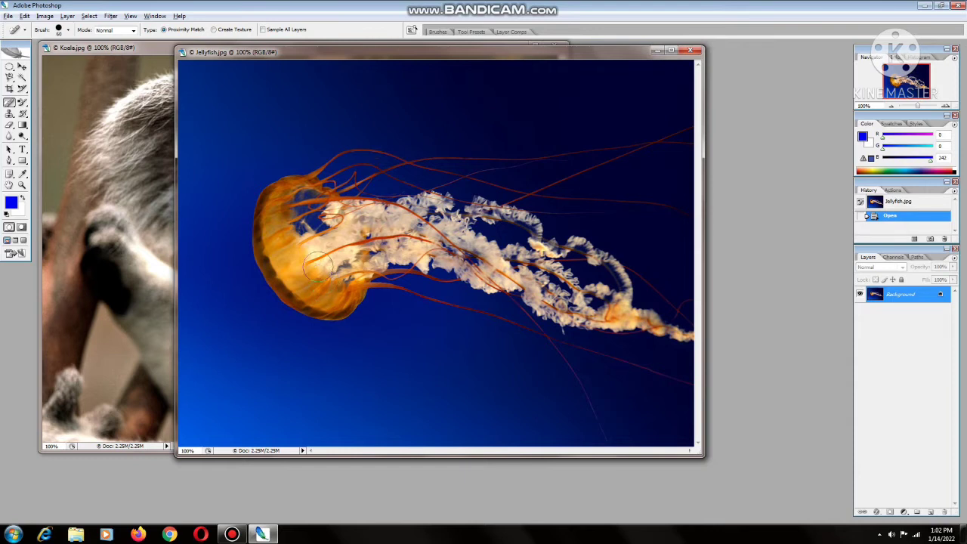
pyautogui.click(312, 256)
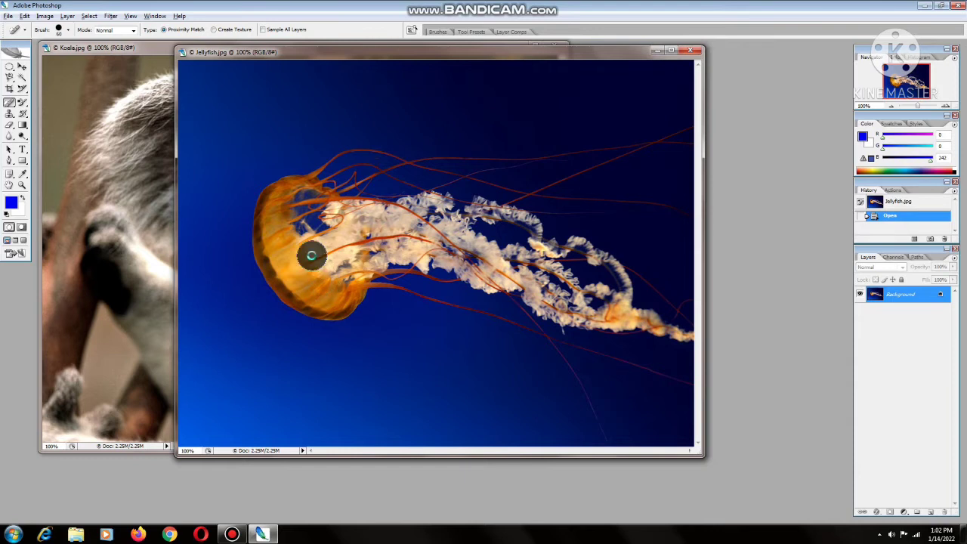
pyautogui.moveTo(349, 375)
pyautogui.mouseDown()
pyautogui.moveTo(409, 325)
pyautogui.moveTo(399, 406)
pyautogui.moveTo(385, 373)
pyautogui.moveTo(449, 325)
pyautogui.moveTo(341, 371)
pyautogui.moveTo(488, 380)
pyautogui.moveTo(426, 345)
pyautogui.moveTo(446, 414)
pyautogui.moveTo(429, 405)
pyautogui.mouseUp()
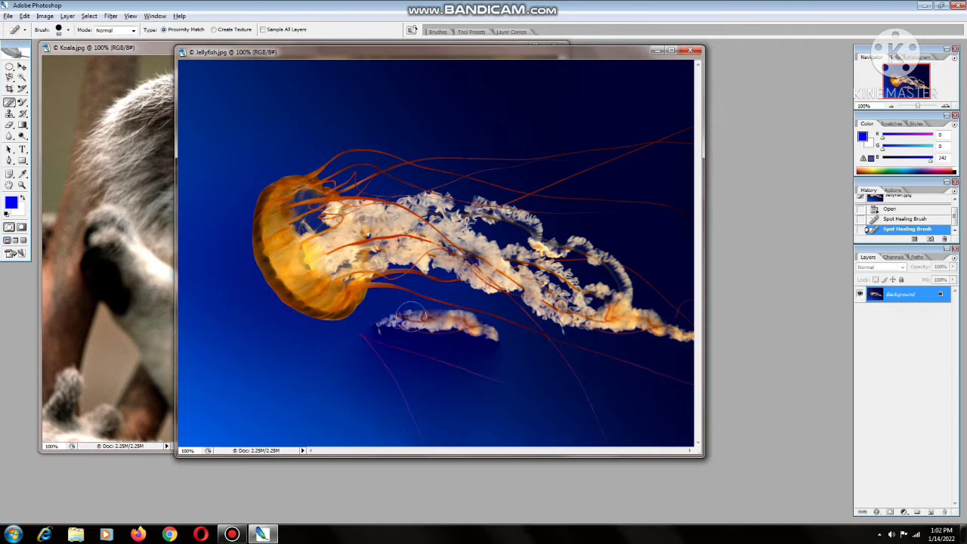
pyautogui.moveTo(401, 321); pyautogui.dragTo(423, 310)
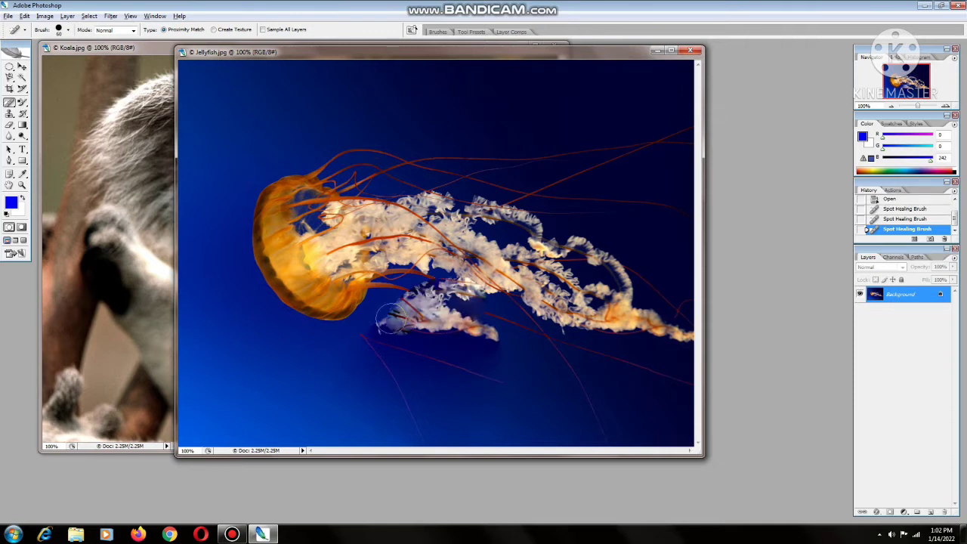
pyautogui.moveTo(395, 308); pyautogui.dragTo(482, 294)
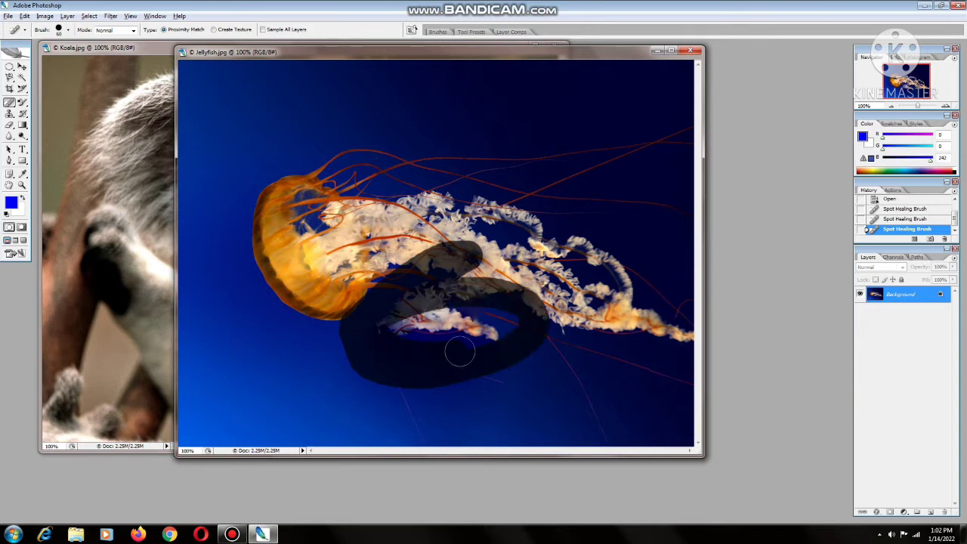
pyautogui.moveTo(483, 292); pyautogui.dragTo(407, 389)
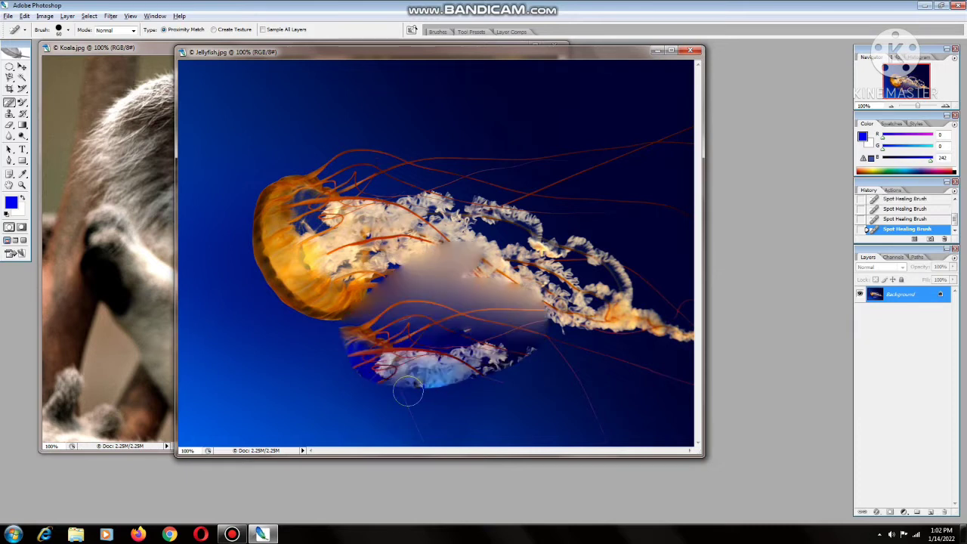
# Step: Undo the last two smeared healing strokes with Ctrl+Alt+Z
pyautogui.hotkey('ctrl', 'alt', 'z')
pyautogui.hotkey('ctrl', 'alt', 'z')
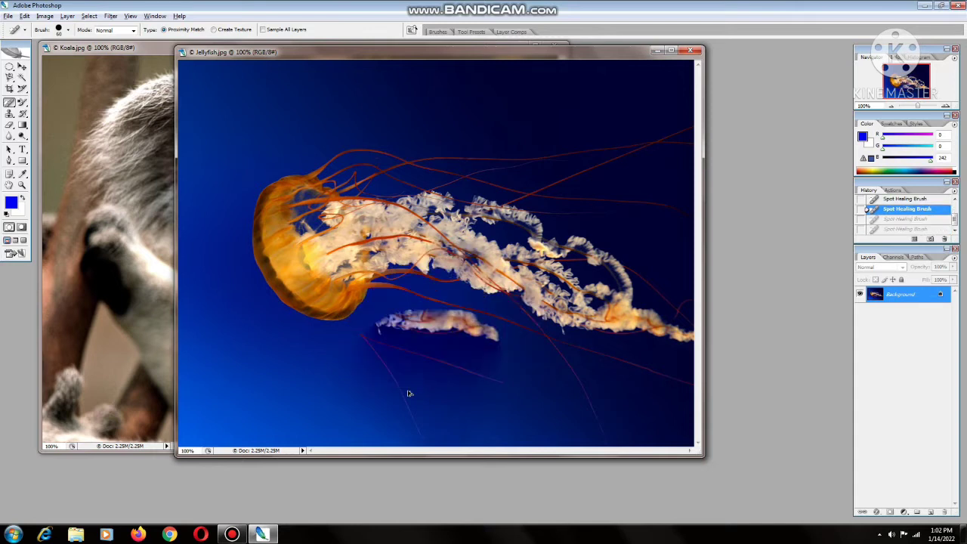
pyautogui.hotkey('ctrl', 'alt', 'z')
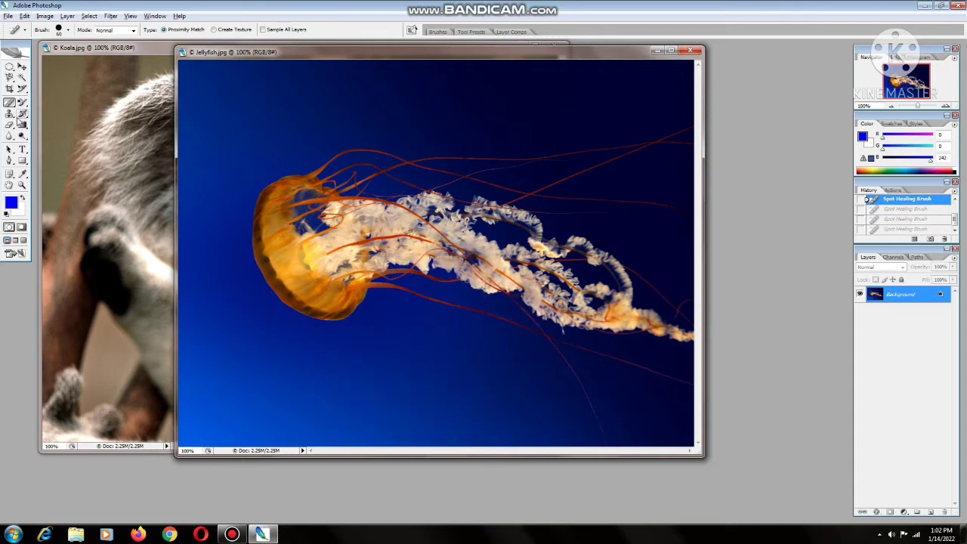
pyautogui.moveTo(10, 103); pyautogui.dragTo(45, 123)
pyautogui.click(56, 111)
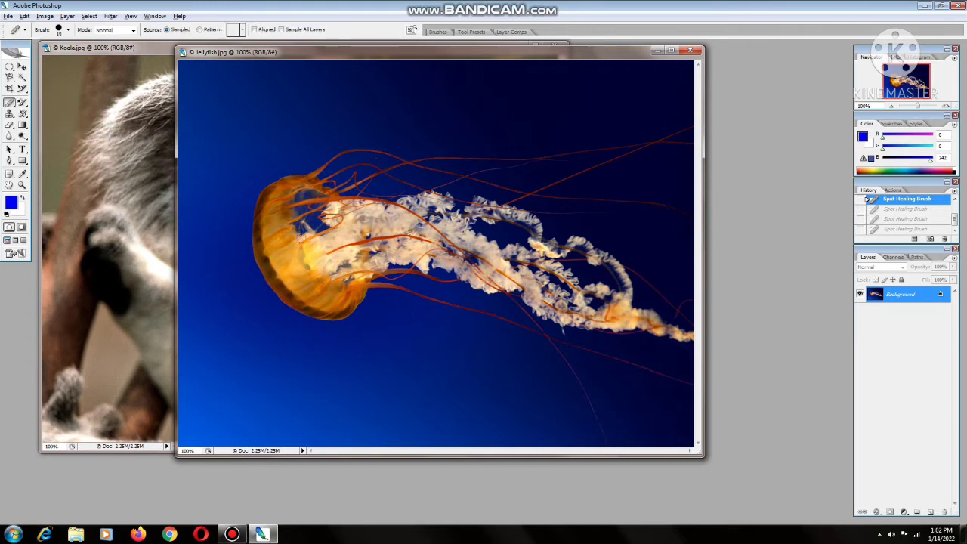
pyautogui.press(']')
pyautogui.press(']')
pyautogui.press(']')
pyautogui.press(']')
pyautogui.keyDown('alt'); pyautogui.click(281, 264); pyautogui.keyUp('alt')
pyautogui.moveTo(245, 118)
pyautogui.mouseDown()
pyautogui.moveTo(212, 112)
pyautogui.moveTo(293, 113)
pyautogui.moveTo(370, 91)
pyautogui.moveTo(318, 68)
pyautogui.moveTo(347, 113)
pyautogui.moveTo(441, 86)
pyautogui.moveTo(400, 83)
pyautogui.moveTo(484, 79)
pyautogui.moveTo(472, 75)
pyautogui.mouseUp()
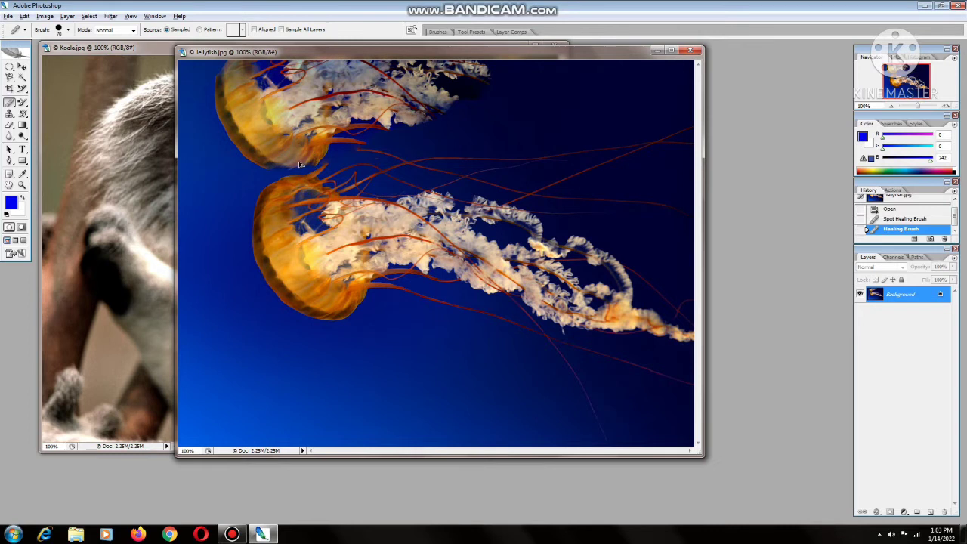
pyautogui.hotkey('ctrl', 'z')
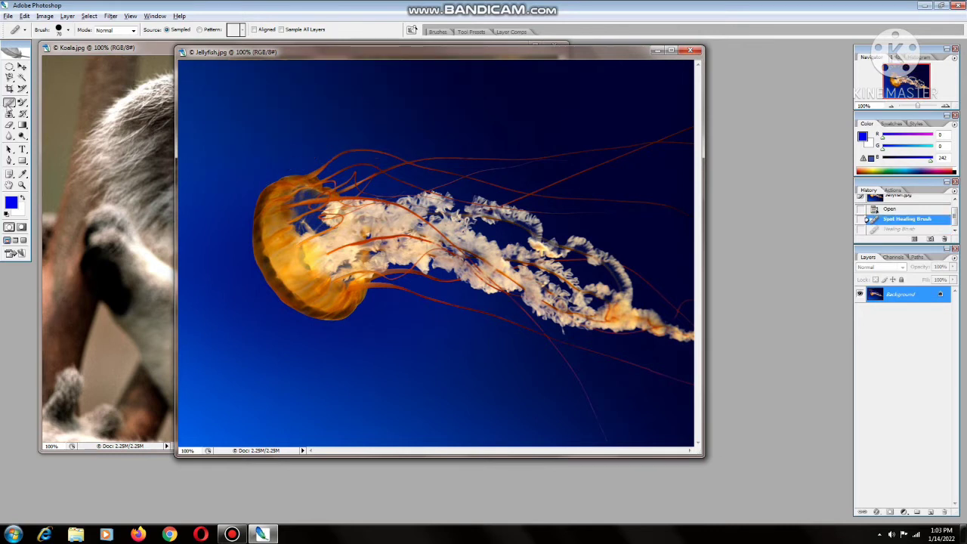
pyautogui.rightClick(9, 102)
pyautogui.click(50, 121)
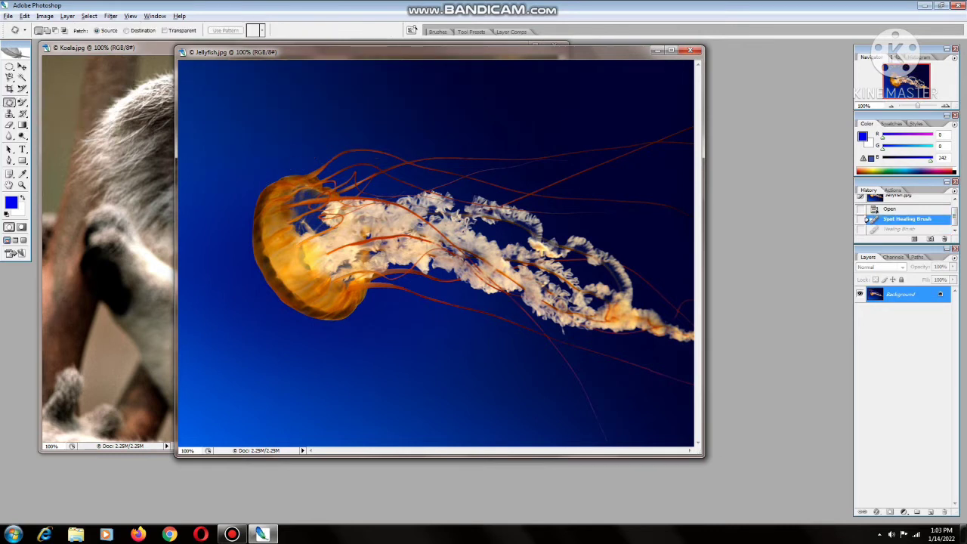
pyautogui.moveTo(366, 393)
pyautogui.mouseDown()
pyautogui.moveTo(518, 332)
pyautogui.moveTo(562, 400)
pyautogui.moveTo(468, 442)
pyautogui.moveTo(408, 439)
pyautogui.moveTo(367, 398)
pyautogui.moveTo(368, 377)
pyautogui.moveTo(367, 391)
pyautogui.moveTo(291, 257)
pyautogui.mouseUp()
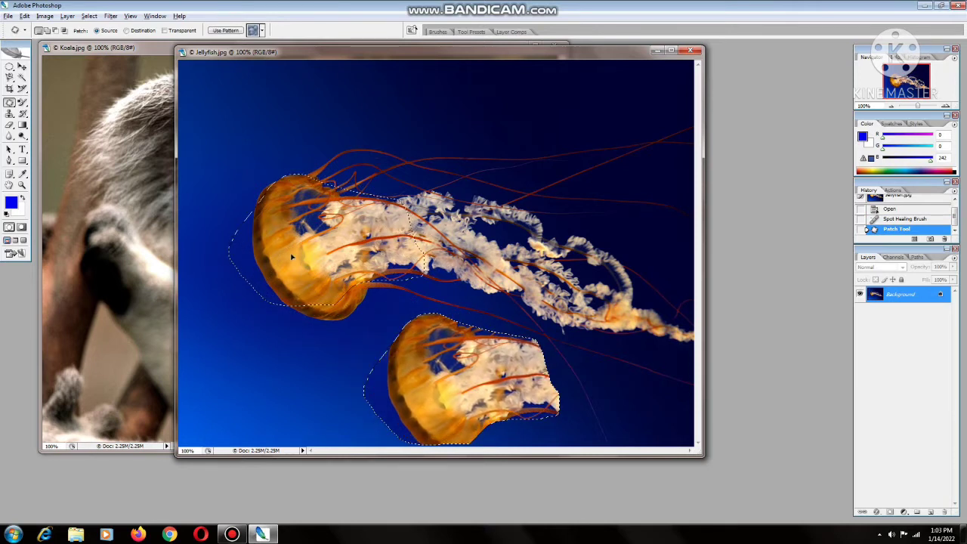
pyautogui.click(251, 355)
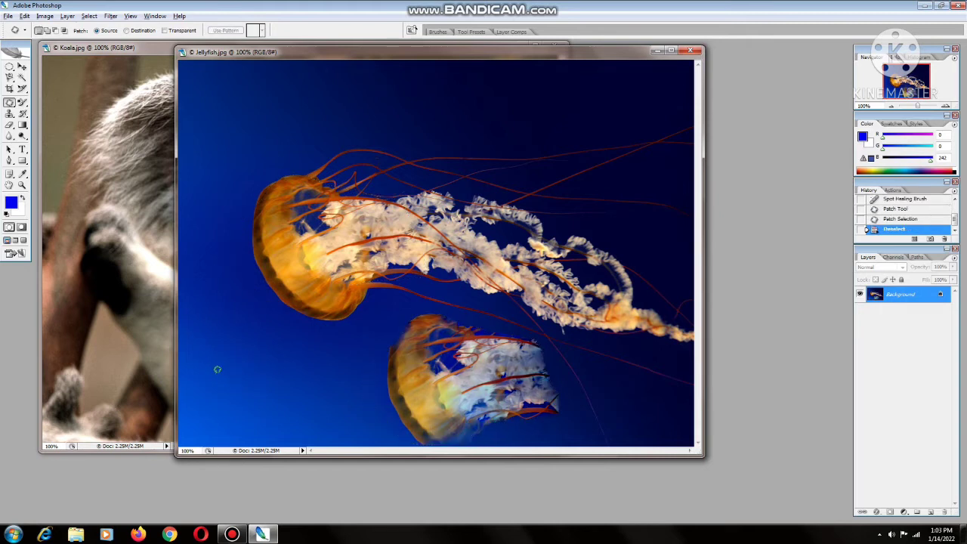
pyautogui.moveTo(213, 352)
pyautogui.mouseDown()
pyautogui.moveTo(192, 368)
pyautogui.moveTo(213, 352)
pyautogui.mouseUp()
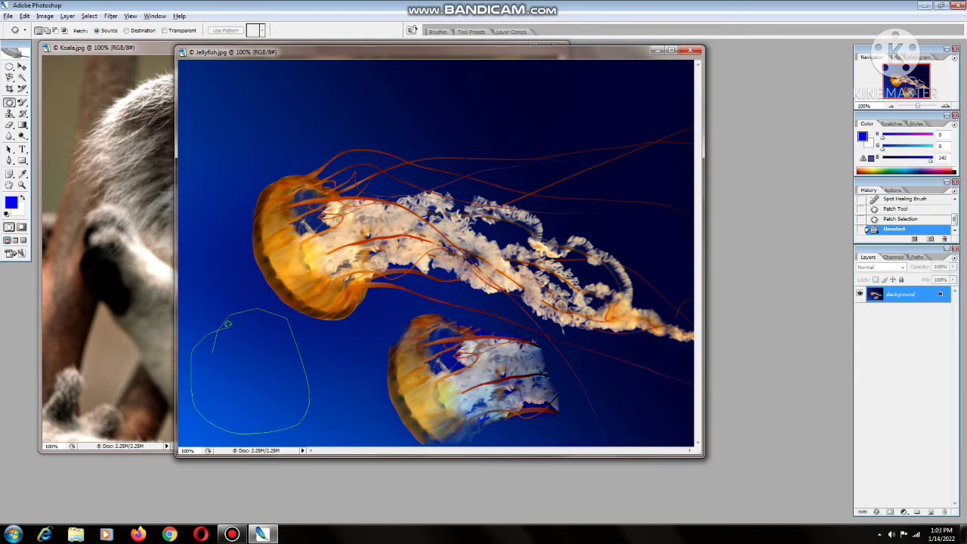
pyautogui.moveTo(251, 385)
pyautogui.mouseDown()
pyautogui.moveTo(427, 251)
pyautogui.moveTo(414, 245)
pyautogui.mouseUp()
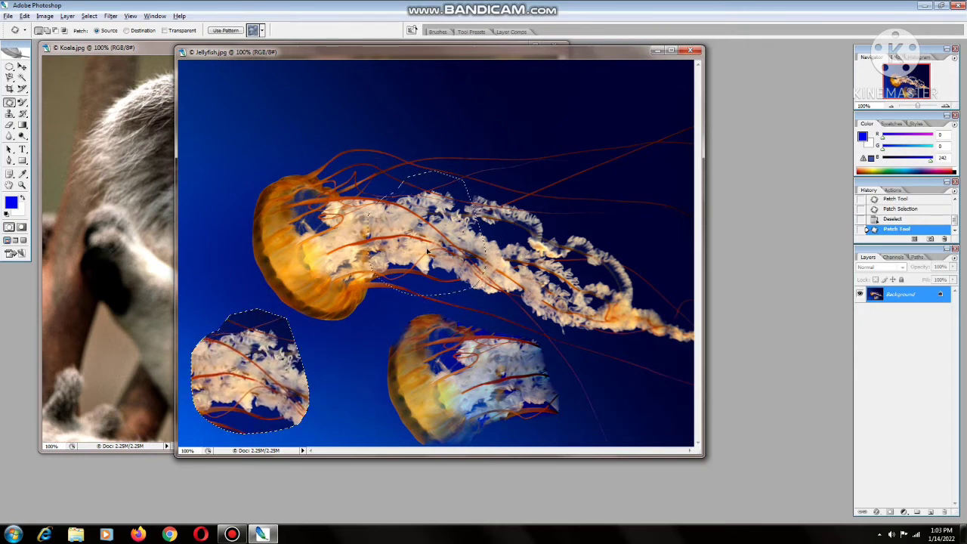
pyautogui.moveTo(398, 297); pyautogui.dragTo(396, 298)
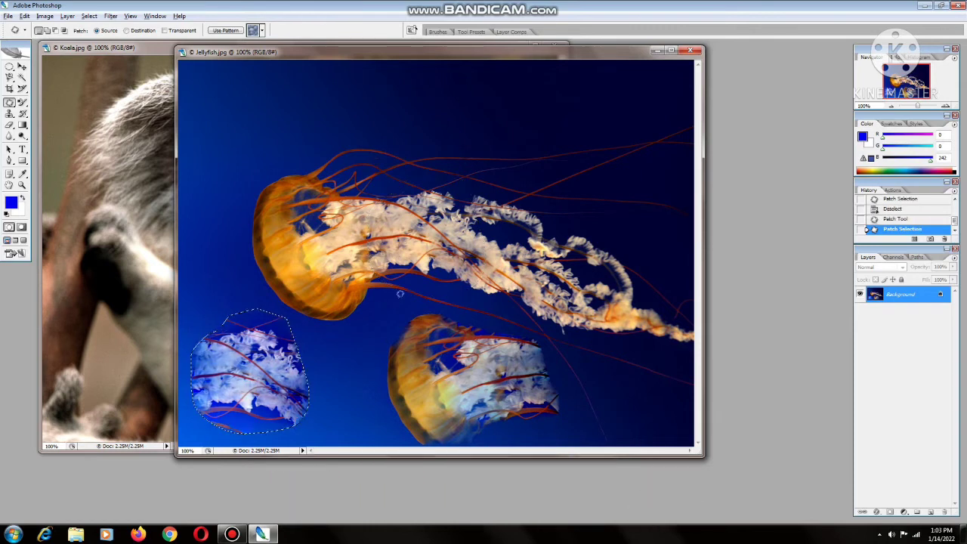
pyautogui.click(368, 318)
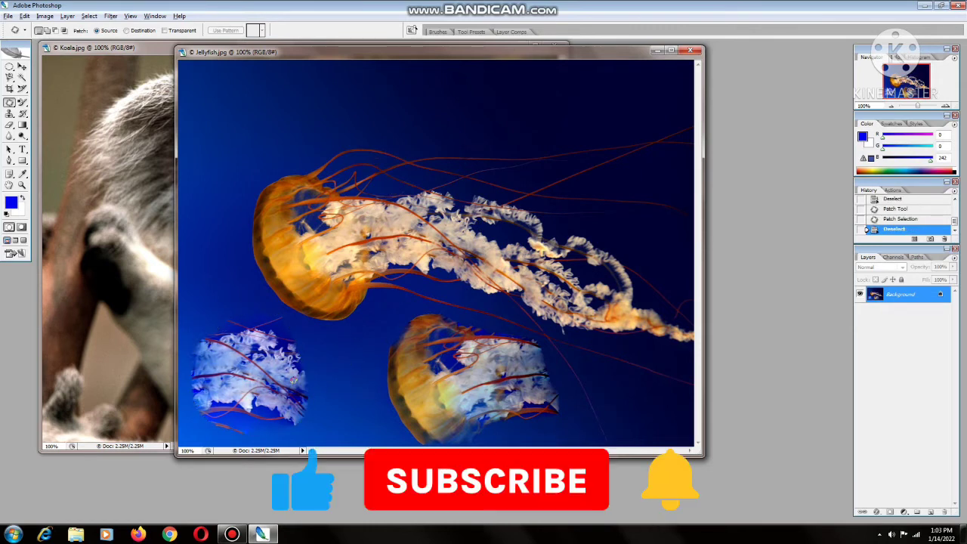
pyautogui.hotkey('ctrl', 'alt', 'z')
pyautogui.hotkey('ctrl', 'alt', 'z')
pyautogui.hotkey('ctrl', 'alt', 'z')
pyautogui.hotkey('ctrl', 'alt', 'z')
pyautogui.hotkey('ctrl', 'alt', 'z')
pyautogui.hotkey('ctrl', 'alt', 'z')
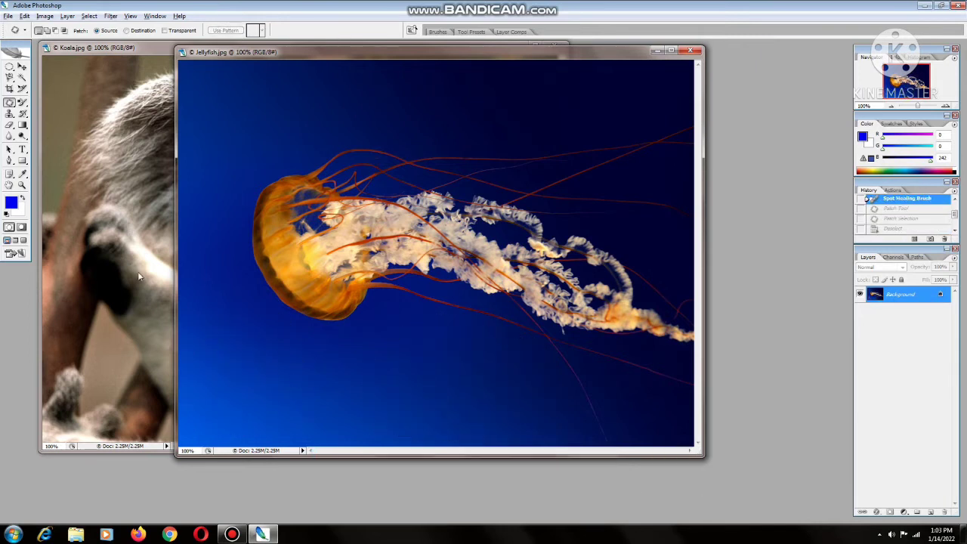
# Step: Paint a blue freehand loop beside the jellyfish bell with the Brush Tool
pyautogui.click(9, 102)
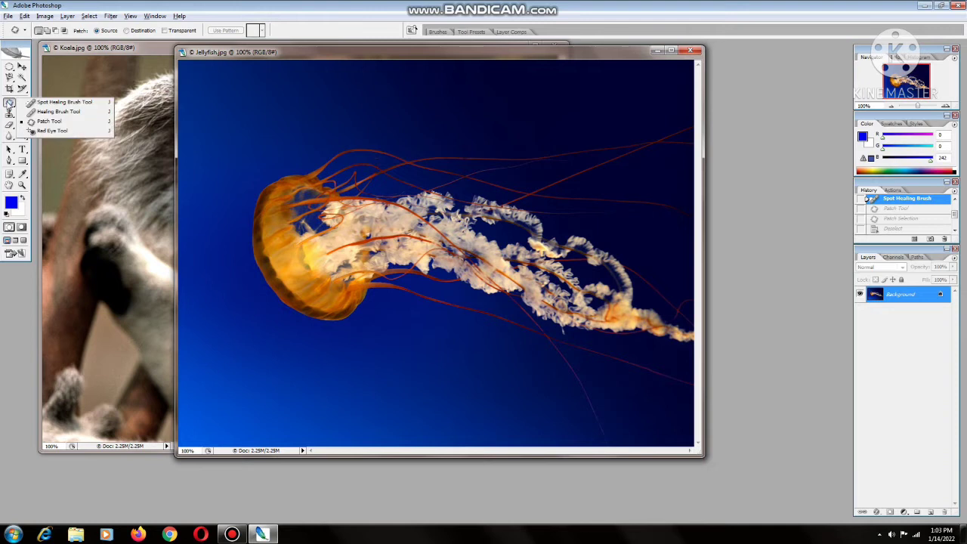
pyautogui.click(52, 131)
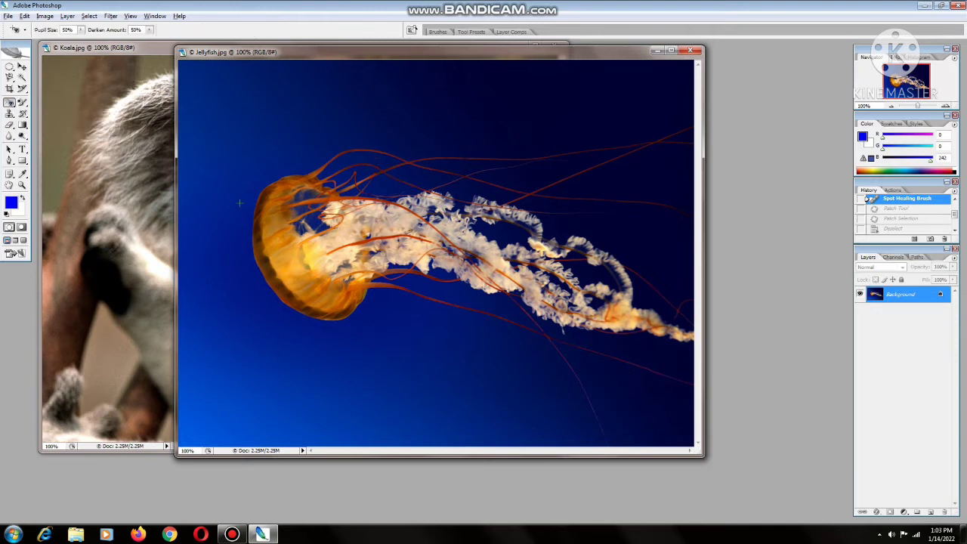
pyautogui.click(22, 102)
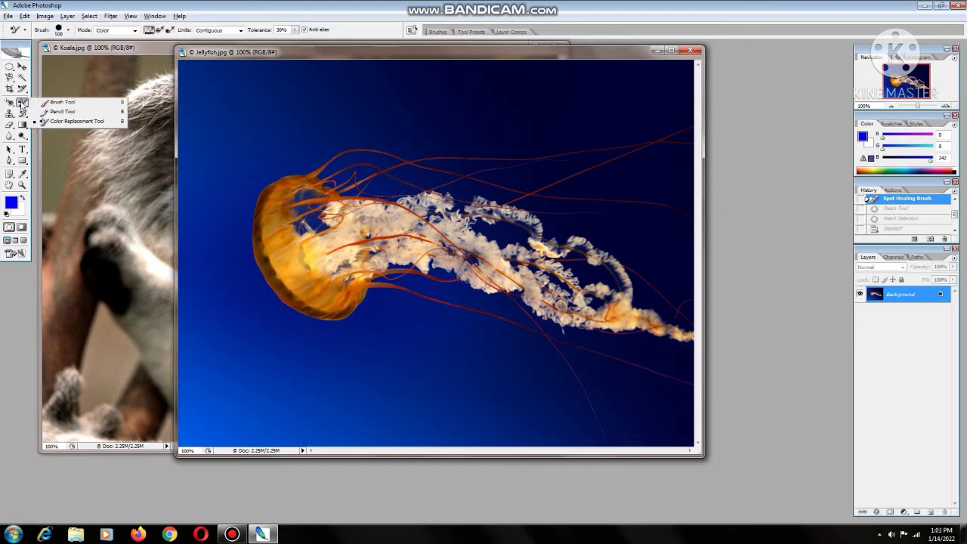
pyautogui.click(64, 101)
pyautogui.moveTo(228, 249); pyautogui.dragTo(224, 338)
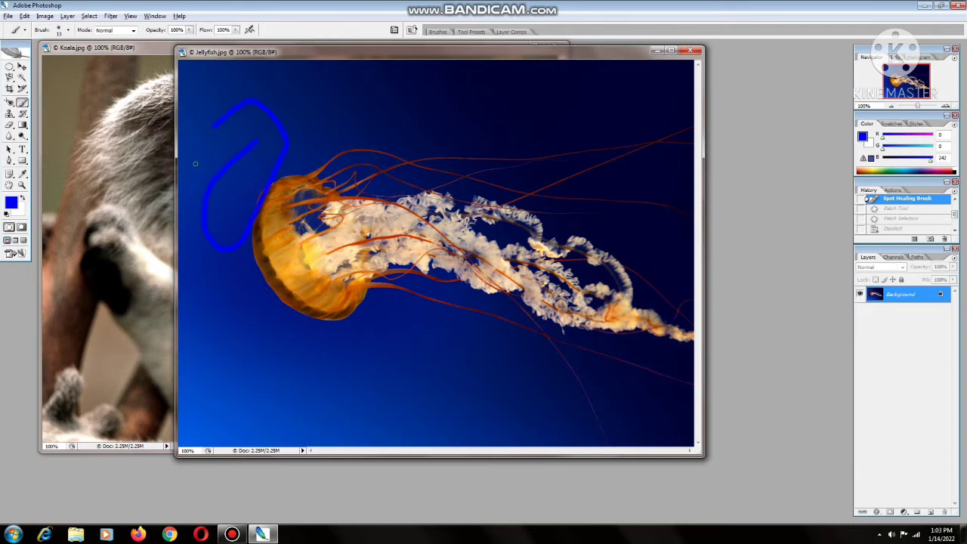
# Step: Switch to the 29 px star brush and paint a blue star trail across the upper water
pyautogui.click(68, 29)
pyautogui.moveTo(115, 119); pyautogui.dragTo(117, 146)
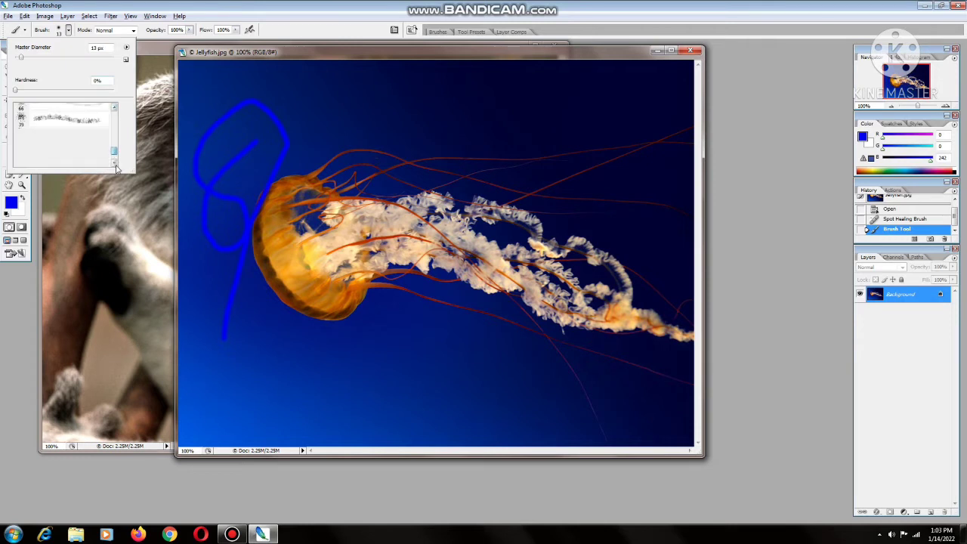
pyautogui.scroll(-2, 117, 146)
pyautogui.scroll(-1, 116, 146)
pyautogui.click(79, 148)
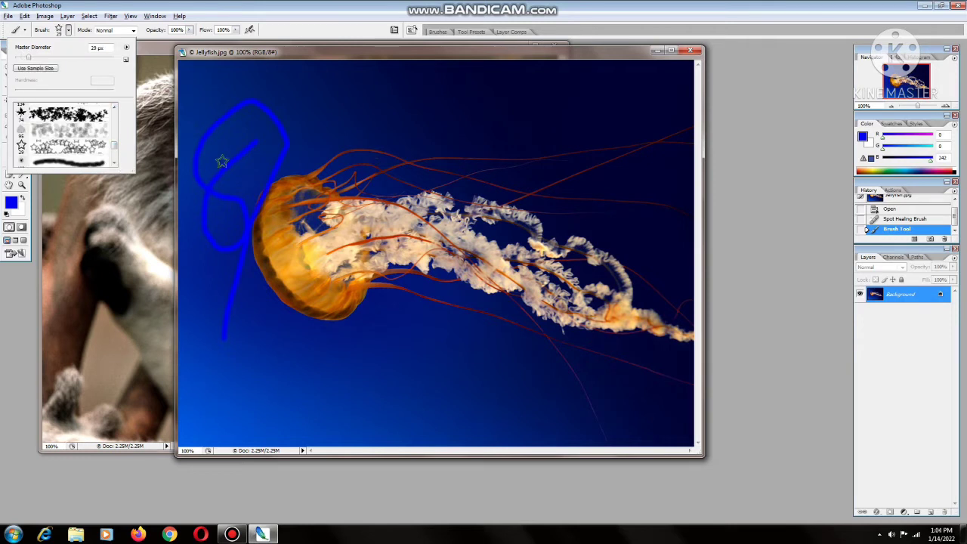
pyautogui.moveTo(302, 104)
pyautogui.mouseDown()
pyautogui.moveTo(590, 155)
pyautogui.moveTo(502, 109)
pyautogui.mouseUp()
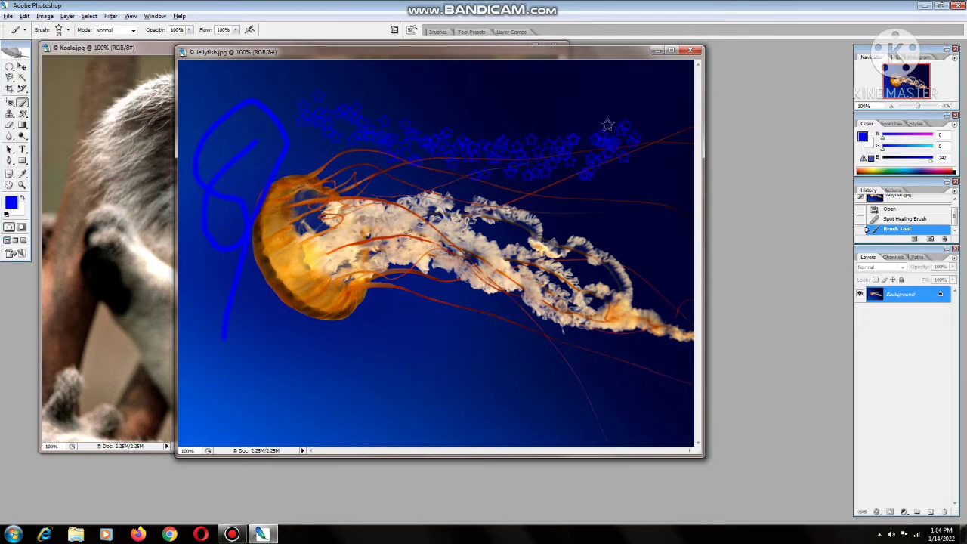
# Step: Set a pale green foreground colour and paint green stars across the tentacles
pyautogui.click(11, 202)
pyautogui.moveTo(499, 188); pyautogui.dragTo(498, 218)
pyautogui.click(463, 153)
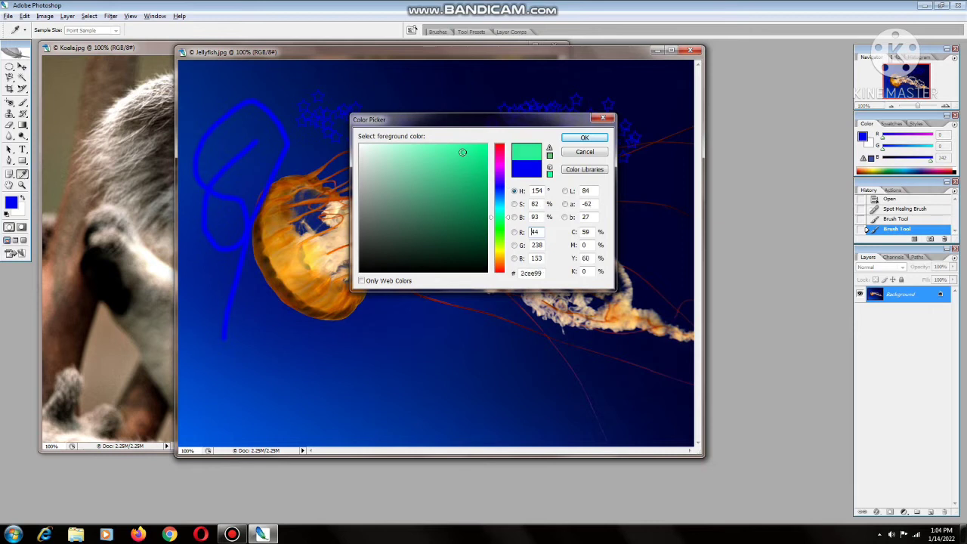
pyautogui.click(584, 137)
pyautogui.moveTo(361, 228)
pyautogui.mouseDown()
pyautogui.moveTo(442, 238)
pyautogui.moveTo(560, 347)
pyautogui.moveTo(426, 378)
pyautogui.mouseUp()
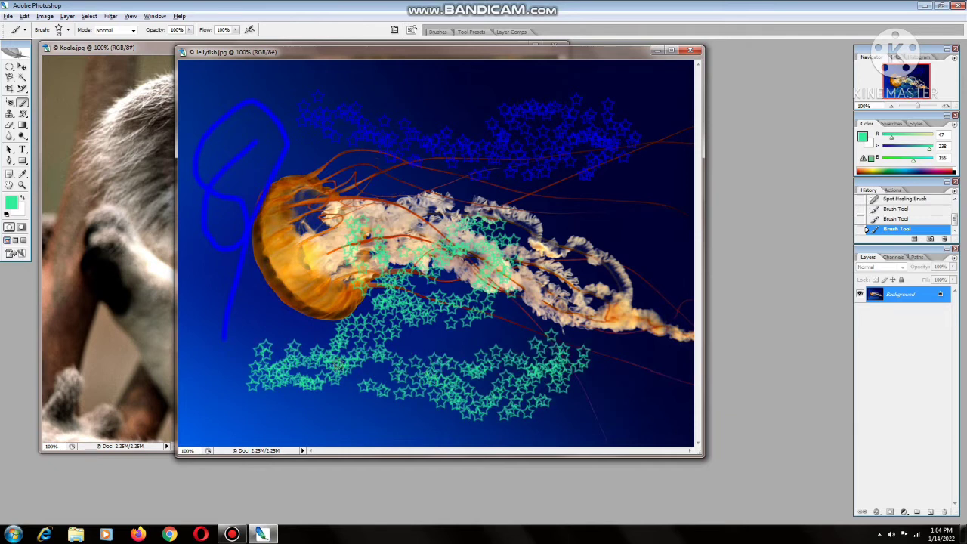
pyautogui.moveTo(22, 102); pyautogui.dragTo(56, 117)
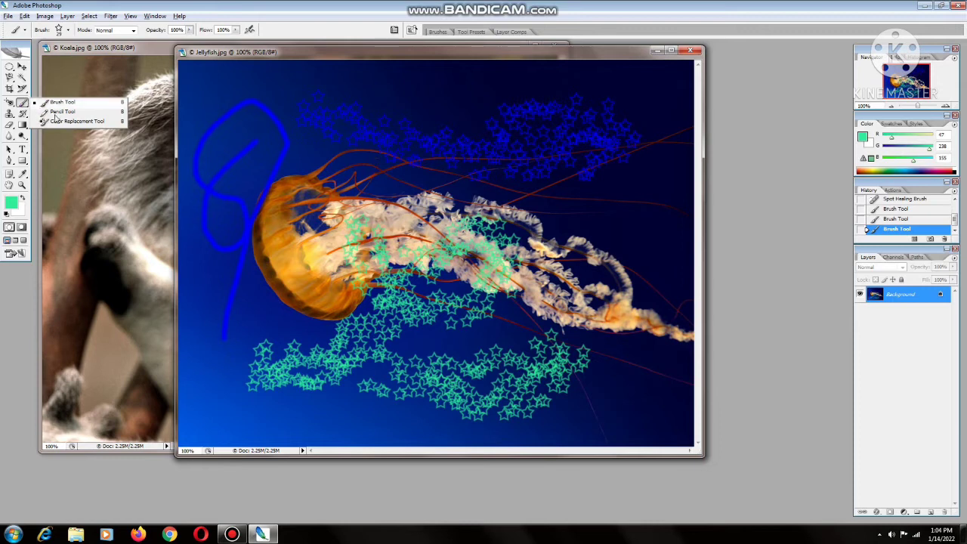
# Step: Draw two thin Pencil lines beside the jellyfish bell
pyautogui.click(59, 112)
pyautogui.moveTo(265, 162); pyautogui.dragTo(275, 269)
pyautogui.moveTo(290, 225)
pyautogui.mouseDown()
pyautogui.moveTo(218, 355)
pyautogui.moveTo(231, 280)
pyautogui.moveTo(258, 335)
pyautogui.mouseUp()
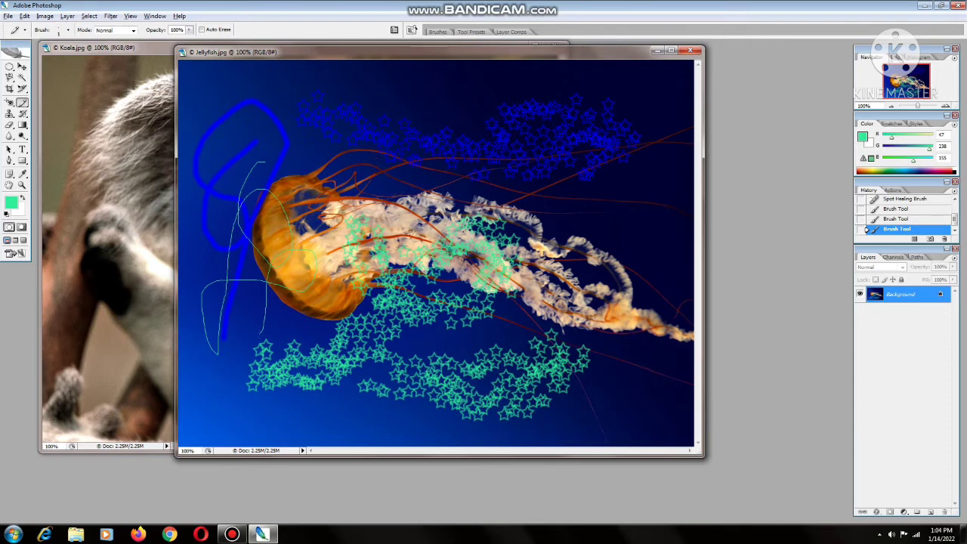
# Step: Tint the jellyfish tentacles green with the Color Replacement Tool
pyautogui.click(22, 103)
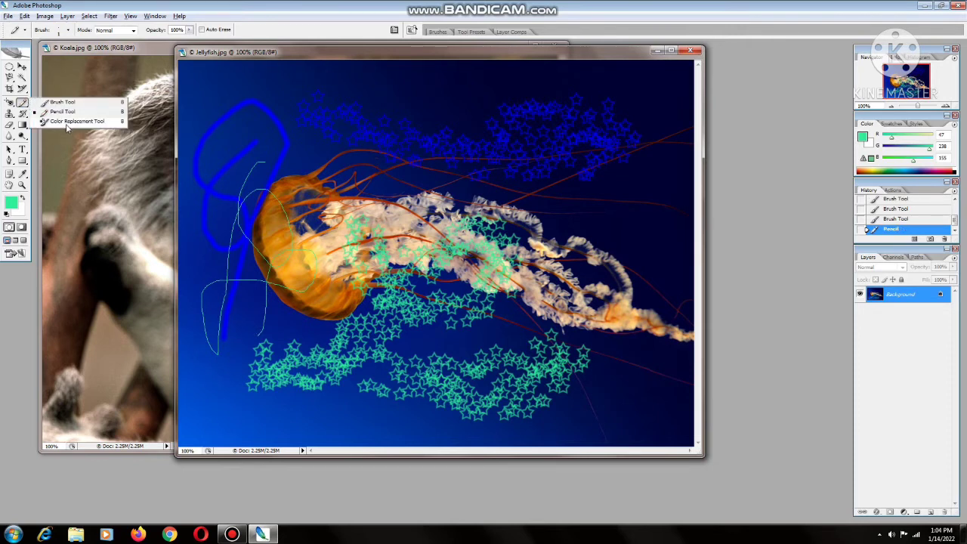
pyautogui.click(67, 123)
pyautogui.moveTo(287, 198); pyautogui.dragTo(355, 217)
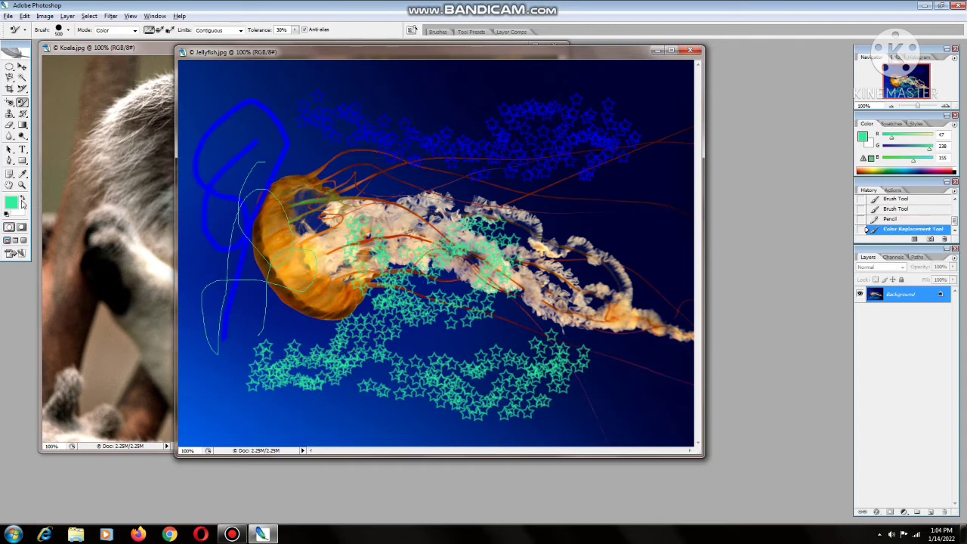
# Step: Set the foreground to pink (R219 G40 B116) and recolour the jellyfish bell and tentacles
pyautogui.click(11, 202)
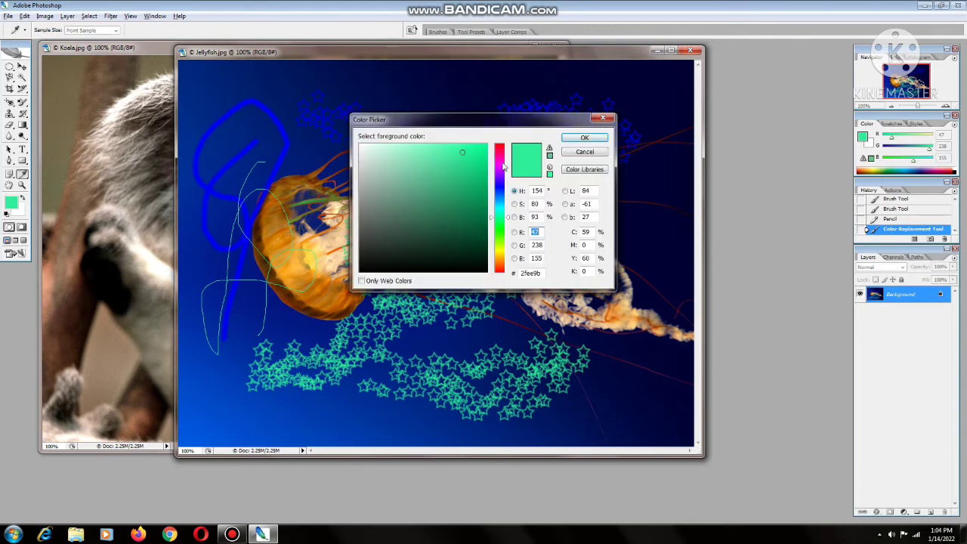
pyautogui.click(499, 155)
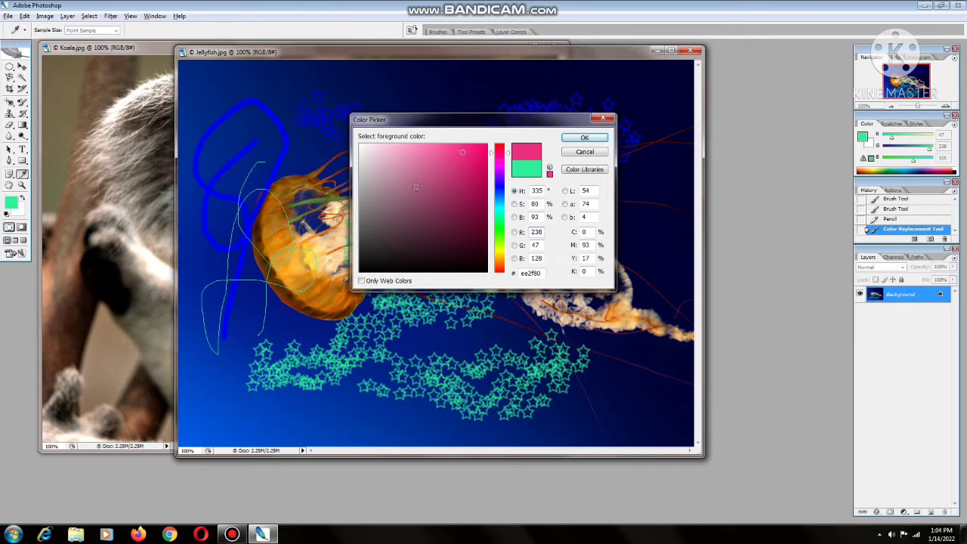
pyautogui.click(584, 138)
pyautogui.moveTo(382, 253); pyautogui.dragTo(680, 288)
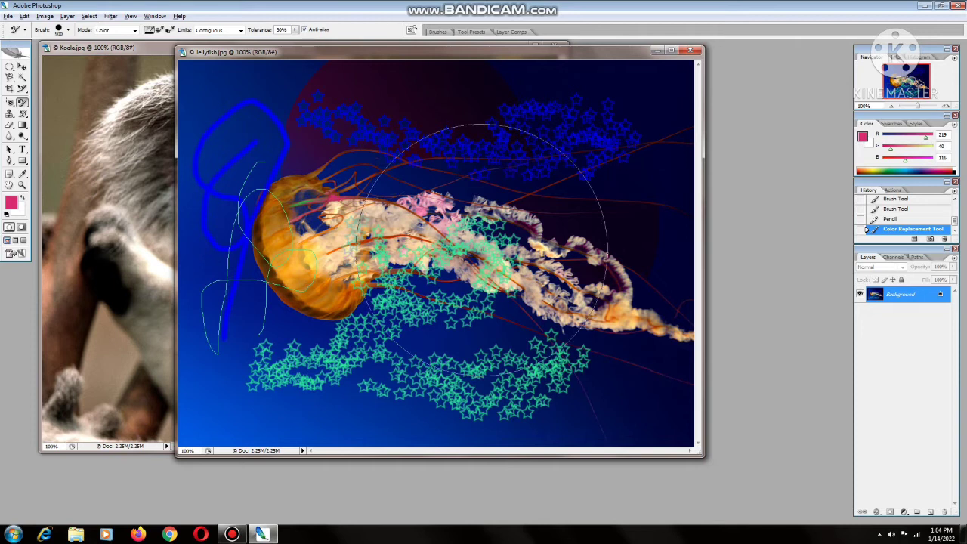
pyautogui.moveTo(642, 287); pyautogui.dragTo(385, 212)
pyautogui.moveTo(324, 234); pyautogui.dragTo(317, 237)
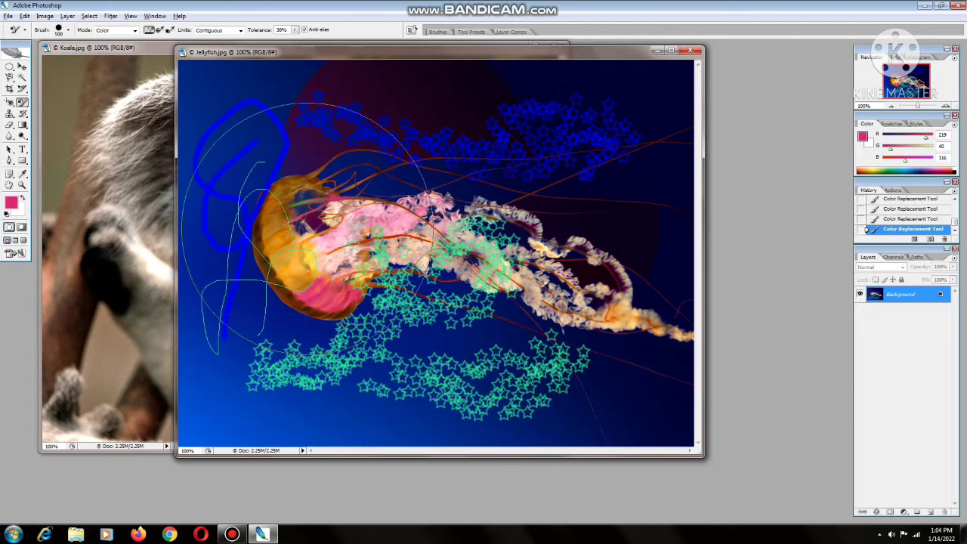
pyautogui.press('[')
pyautogui.press('[')
pyautogui.press('[')
# Step: Clone a second jellyfish into the upper-left water with the Clone Stamp Tool
pyautogui.moveTo(297, 245); pyautogui.dragTo(294, 260)
pyautogui.click(10, 115)
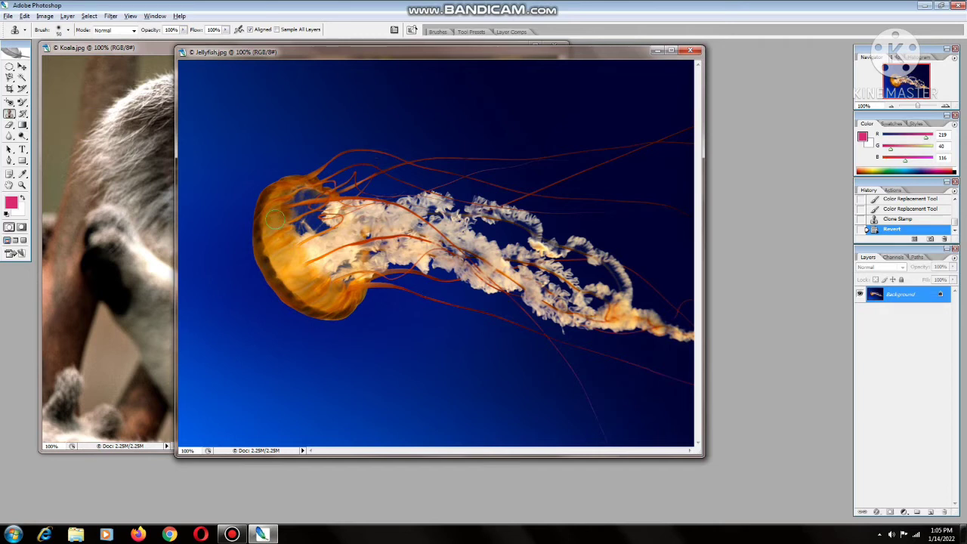
pyautogui.moveTo(261, 136)
pyautogui.mouseDown()
pyautogui.moveTo(218, 134)
pyautogui.moveTo(236, 151)
pyautogui.moveTo(343, 69)
pyautogui.moveTo(445, 73)
pyautogui.moveTo(468, 95)
pyautogui.moveTo(539, 114)
pyautogui.moveTo(376, 71)
pyautogui.moveTo(513, 64)
pyautogui.mouseUp()
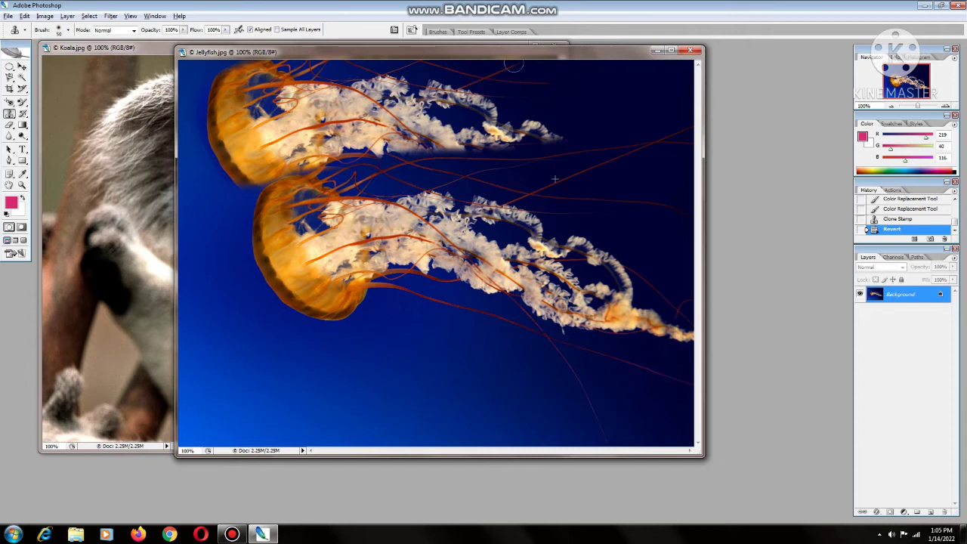
pyautogui.click(334, 65)
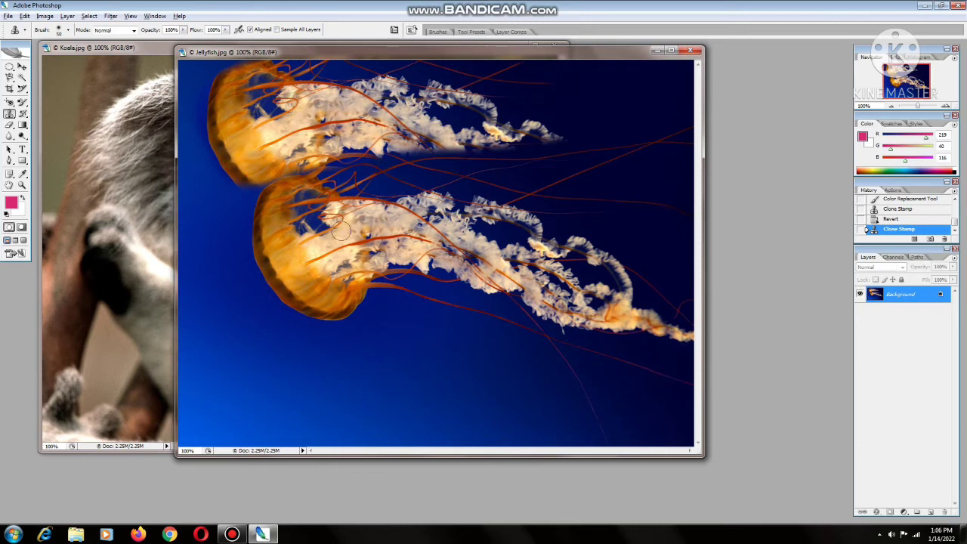
pyautogui.click(11, 114)
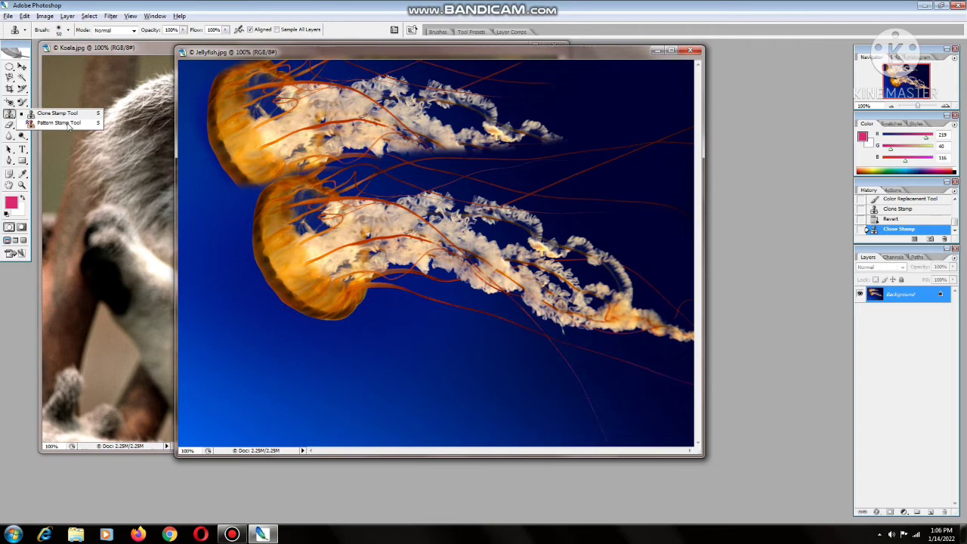
# Step: Paint the purple pattern across the lower-left water with the Pattern Stamp Tool
pyautogui.click(59, 123)
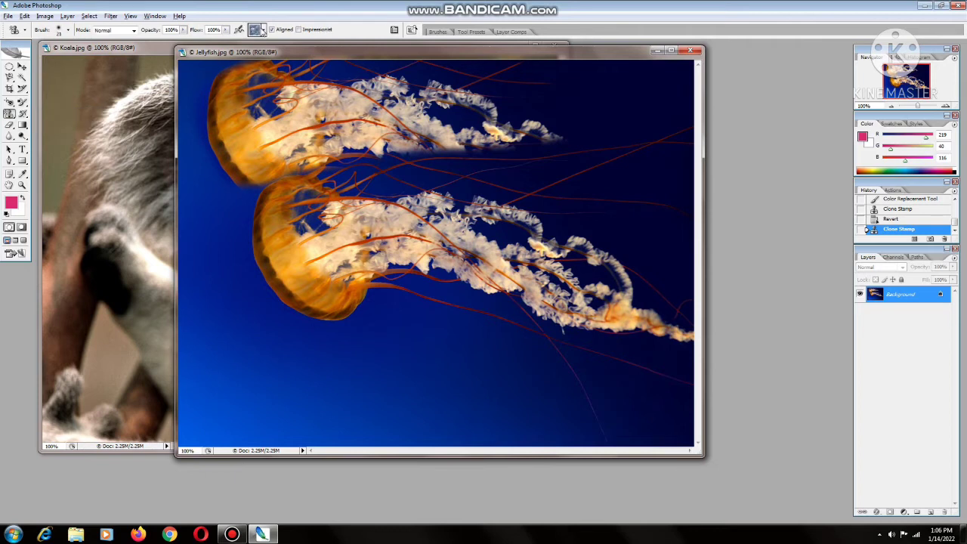
pyautogui.click(263, 30)
pyautogui.click(225, 71)
pyautogui.click(216, 348)
pyautogui.moveTo(216, 347); pyautogui.dragTo(339, 358)
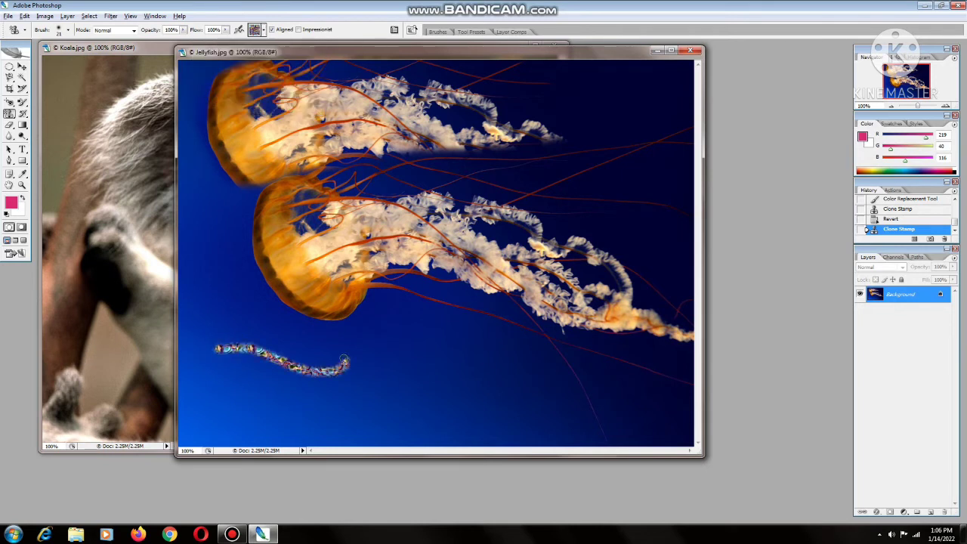
pyautogui.moveTo(215, 400)
pyautogui.mouseDown()
pyautogui.moveTo(428, 394)
pyautogui.moveTo(462, 435)
pyautogui.mouseUp()
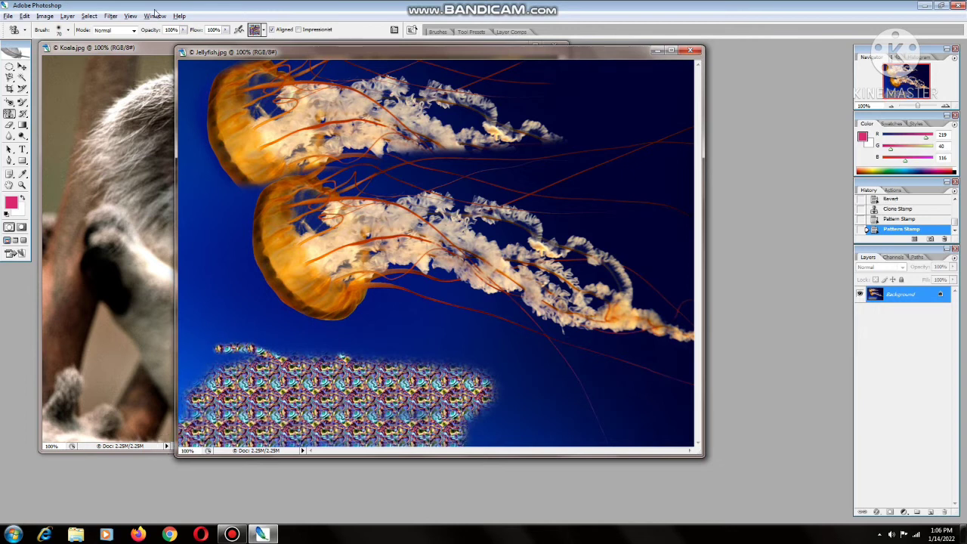
pyautogui.click(263, 31)
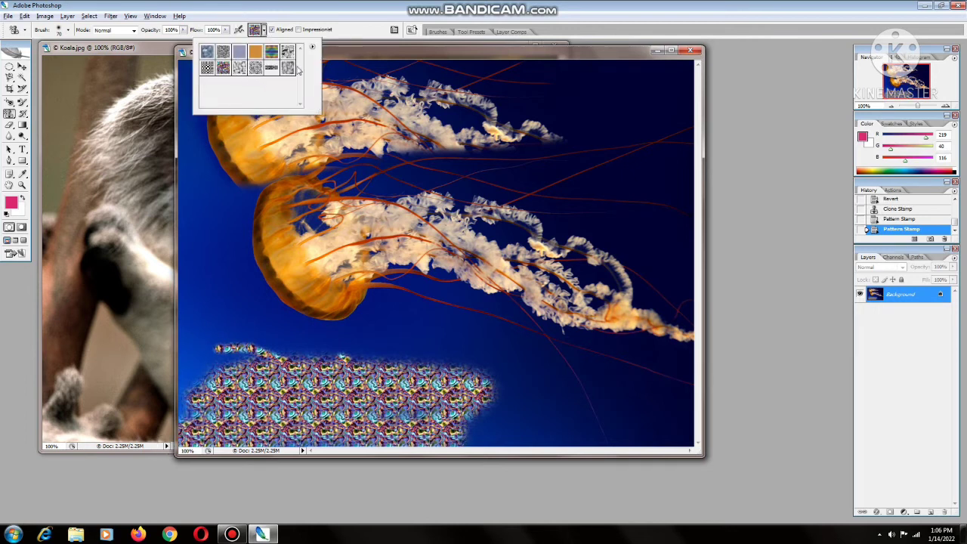
# Step: Append the Rock Patterns set and paint the grey speckled pattern over the lower-left
pyautogui.click(314, 49)
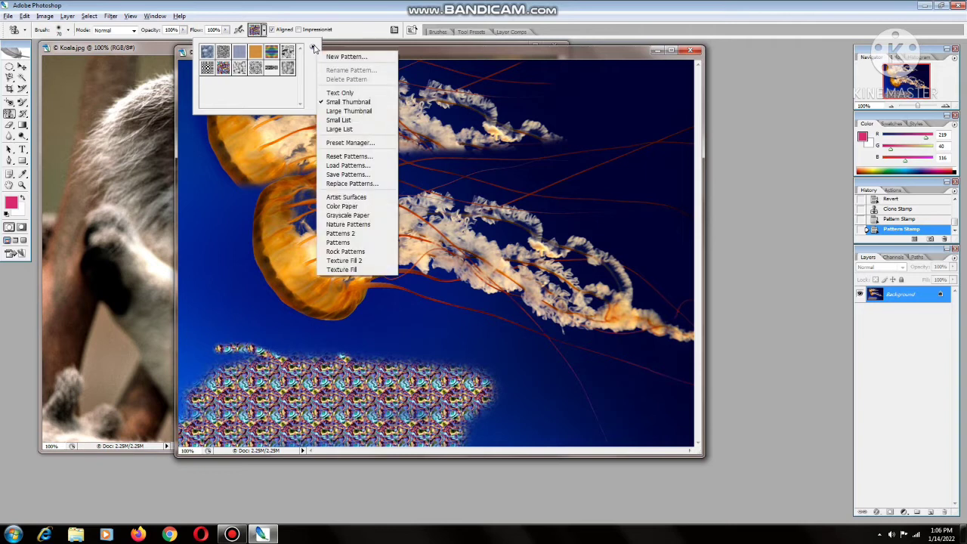
pyautogui.click(345, 251)
pyautogui.click(541, 200)
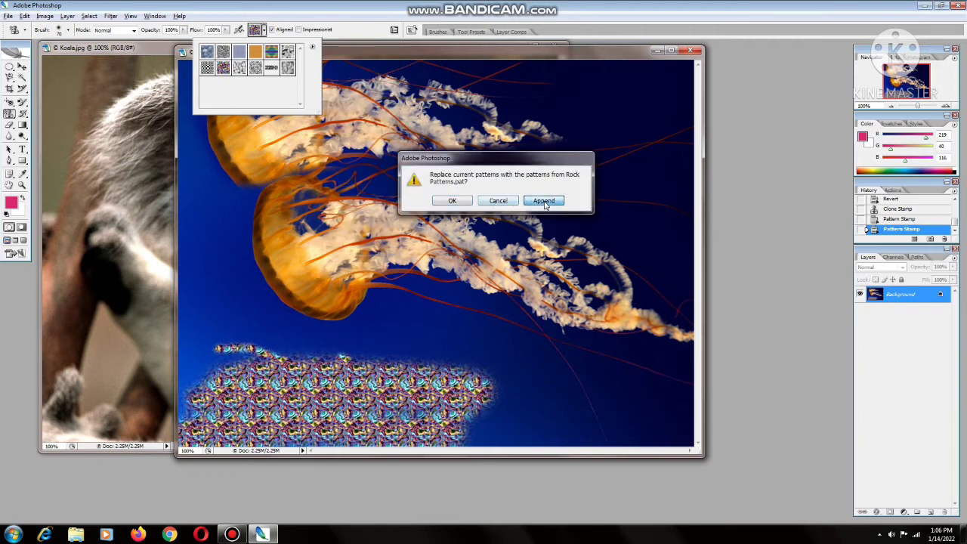
pyautogui.click(241, 71)
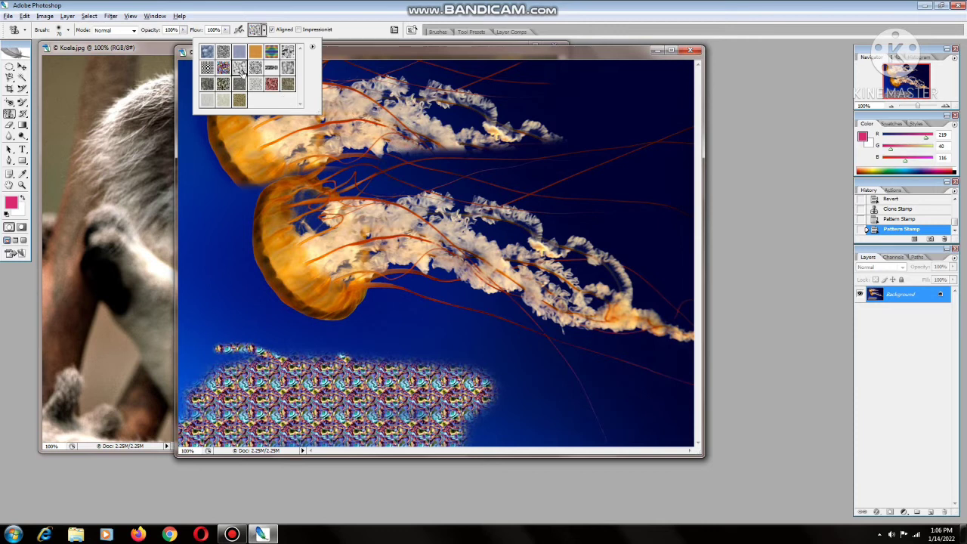
pyautogui.moveTo(250, 359)
pyautogui.mouseDown()
pyautogui.moveTo(240, 349)
pyautogui.moveTo(302, 370)
pyautogui.moveTo(196, 423)
pyautogui.moveTo(355, 378)
pyautogui.moveTo(432, 406)
pyautogui.moveTo(355, 442)
pyautogui.moveTo(358, 393)
pyautogui.moveTo(378, 355)
pyautogui.moveTo(340, 344)
pyautogui.mouseUp()
# Step: Cover the lower canvas and left edge with the pebble pattern
pyautogui.click(262, 31)
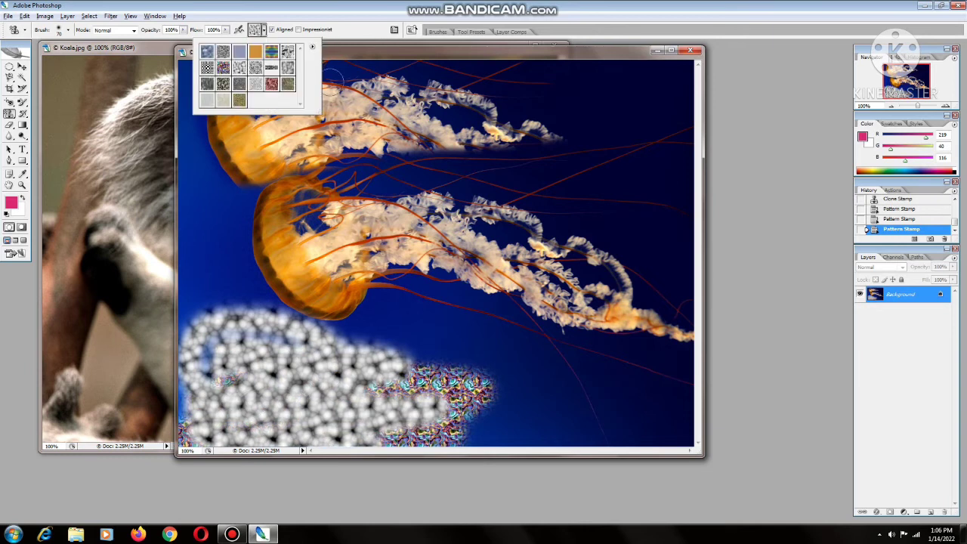
pyautogui.click(224, 83)
pyautogui.moveTo(204, 339)
pyautogui.mouseDown()
pyautogui.moveTo(210, 423)
pyautogui.moveTo(235, 363)
pyautogui.moveTo(287, 423)
pyautogui.moveTo(272, 355)
pyautogui.moveTo(423, 434)
pyautogui.moveTo(249, 442)
pyautogui.moveTo(423, 427)
pyautogui.moveTo(295, 401)
pyautogui.moveTo(287, 389)
pyautogui.moveTo(483, 393)
pyautogui.moveTo(287, 355)
pyautogui.moveTo(687, 393)
pyautogui.moveTo(468, 430)
pyautogui.moveTo(660, 457)
pyautogui.moveTo(589, 427)
pyautogui.moveTo(484, 421)
pyautogui.moveTo(688, 378)
pyautogui.moveTo(529, 355)
pyautogui.moveTo(370, 363)
pyautogui.mouseUp()
pyautogui.moveTo(446, 355)
pyautogui.mouseDown()
pyautogui.moveTo(189, 325)
pyautogui.moveTo(193, 442)
pyautogui.mouseUp()
pyautogui.moveTo(196, 318)
pyautogui.mouseDown()
pyautogui.moveTo(188, 270)
pyautogui.moveTo(234, 268)
pyautogui.moveTo(257, 309)
pyautogui.moveTo(347, 340)
pyautogui.moveTo(412, 291)
pyautogui.moveTo(506, 332)
pyautogui.moveTo(423, 317)
pyautogui.moveTo(538, 336)
pyautogui.moveTo(412, 273)
pyautogui.mouseUp()
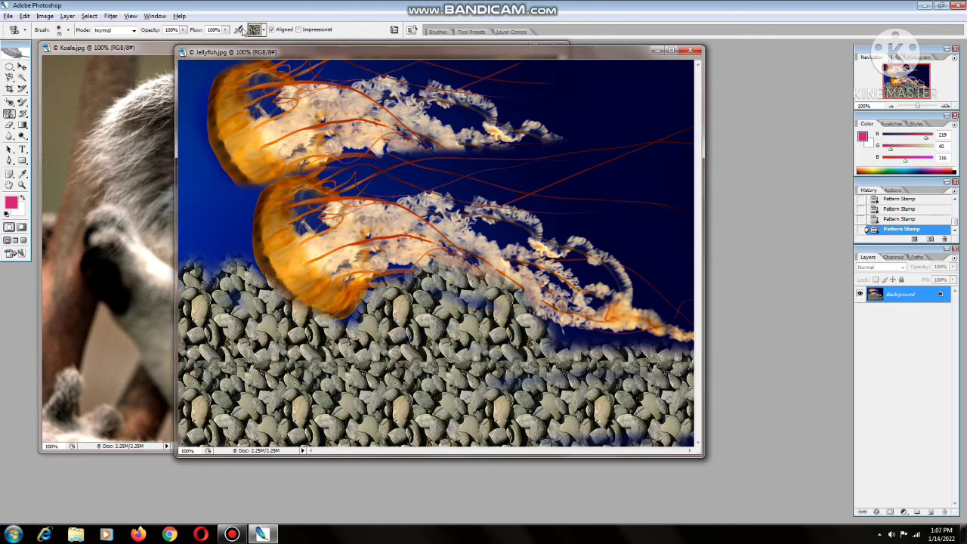
# Step: Append the Nature Patterns set and paint green leaves across the top-left
pyautogui.click(263, 29)
pyautogui.click(312, 47)
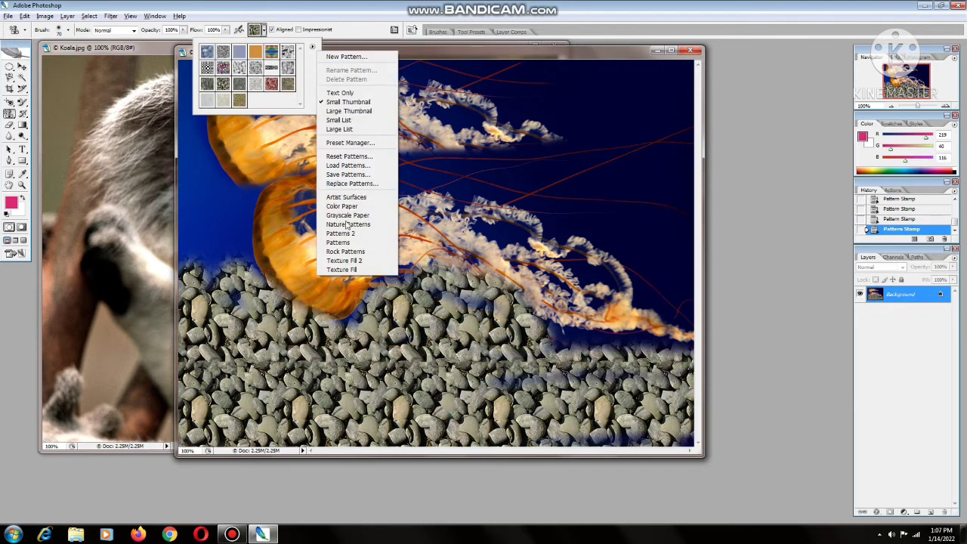
pyautogui.click(376, 225)
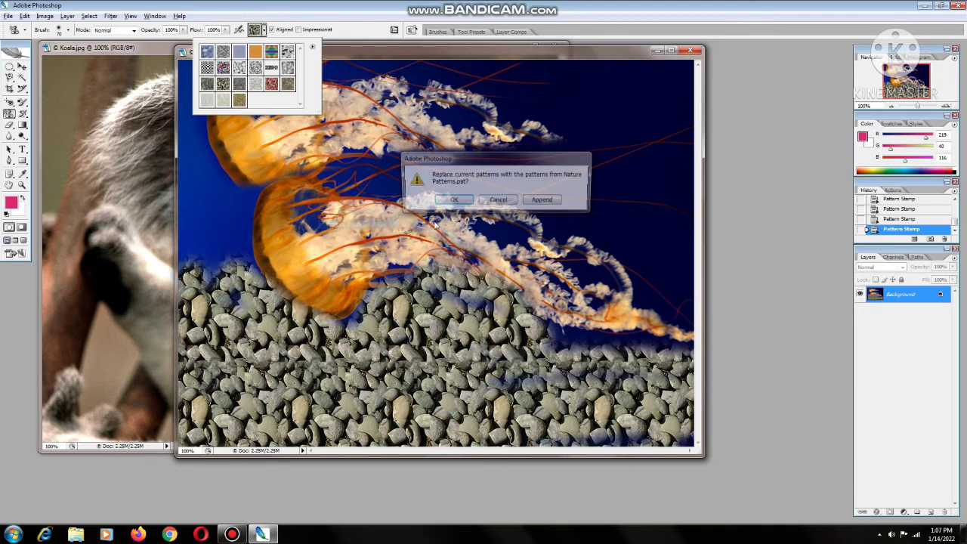
pyautogui.click(542, 200)
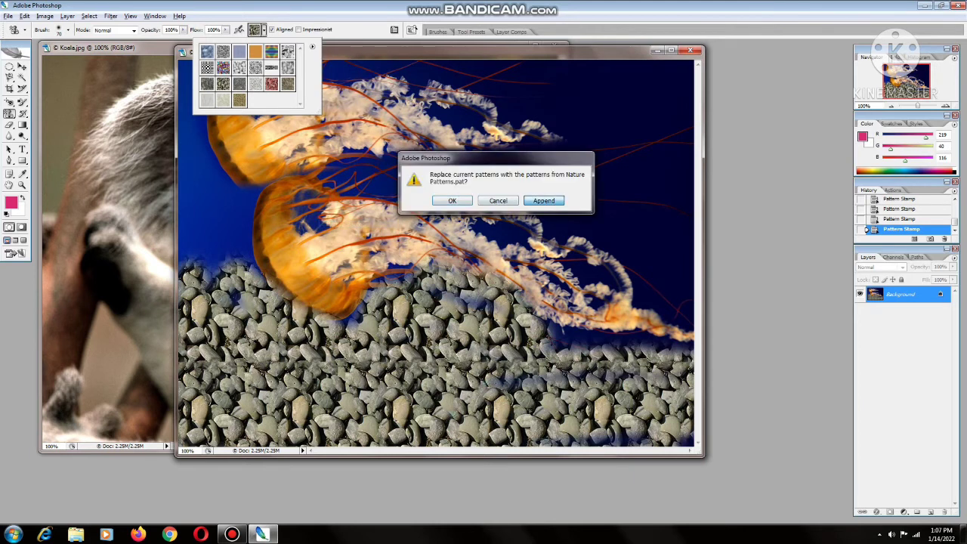
pyautogui.moveTo(303, 83); pyautogui.dragTo(305, 103)
pyautogui.click(287, 85)
pyautogui.moveTo(198, 181)
pyautogui.mouseDown()
pyautogui.moveTo(219, 72)
pyautogui.moveTo(219, 169)
pyautogui.moveTo(334, 98)
pyautogui.mouseUp()
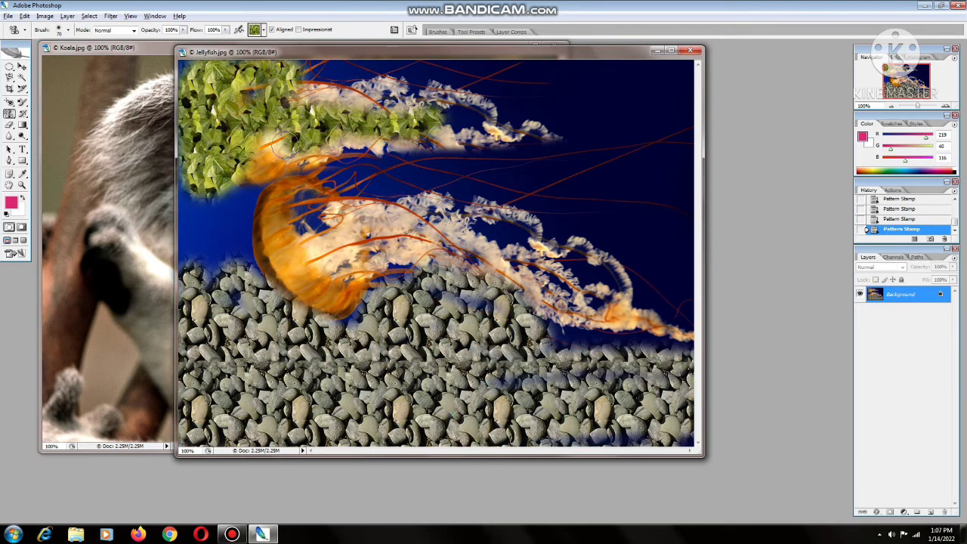
# Step: Paint blue flowers at the top-right, then undo the flower and leaf strokes
pyautogui.click(264, 30)
pyautogui.click(255, 83)
pyautogui.moveTo(544, 99)
pyautogui.mouseDown()
pyautogui.moveTo(465, 109)
pyautogui.moveTo(627, 106)
pyautogui.moveTo(491, 170)
pyautogui.moveTo(642, 151)
pyautogui.moveTo(672, 90)
pyautogui.moveTo(631, 151)
pyautogui.moveTo(602, 166)
pyautogui.mouseUp()
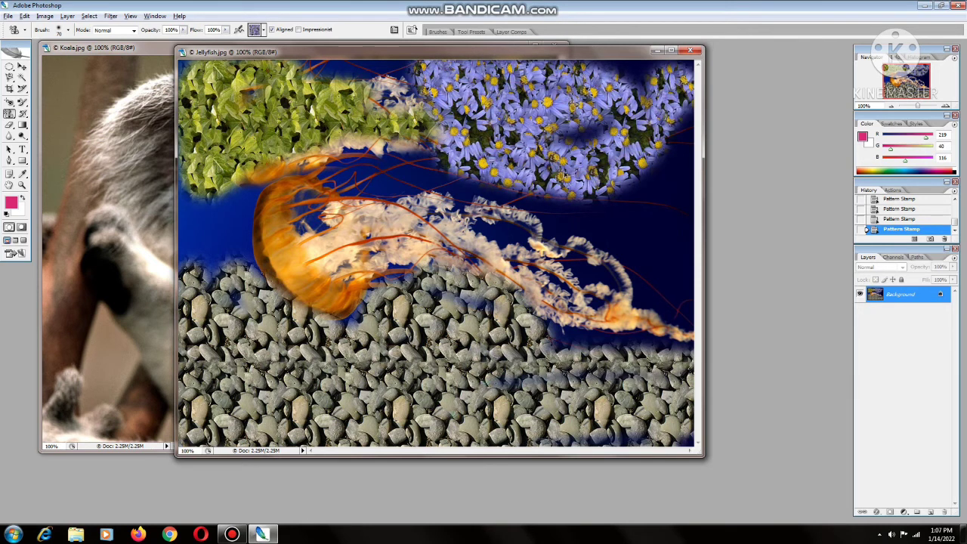
pyautogui.hotkey('ctrl', 'z')
pyautogui.hotkey('ctrl', 'alt', 'z')
pyautogui.hotkey('ctrl', 'alt', 'z')
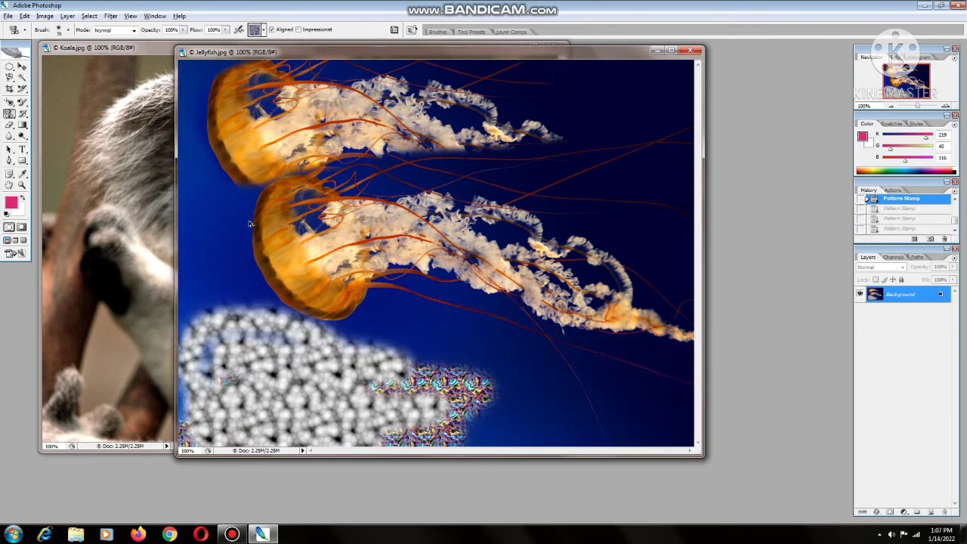
# Step: Step back once more, then erase a white stroke across the lower jellyfish with the Eraser
pyautogui.hotkey('ctrl', 'alt', 'z')
pyautogui.hotkey('ctrl', 'alt', 'z')
pyautogui.hotkey('ctrl', 'alt', 'z')
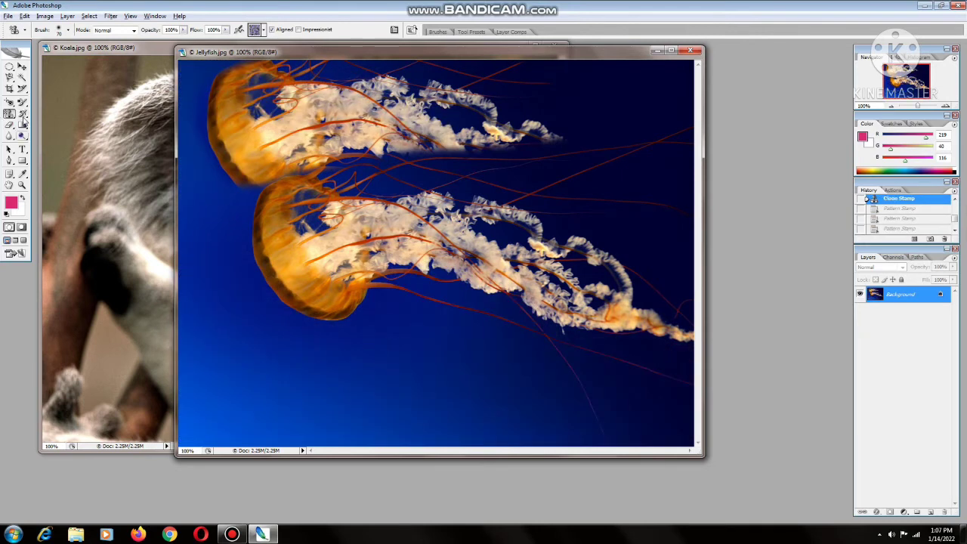
pyautogui.click(9, 125)
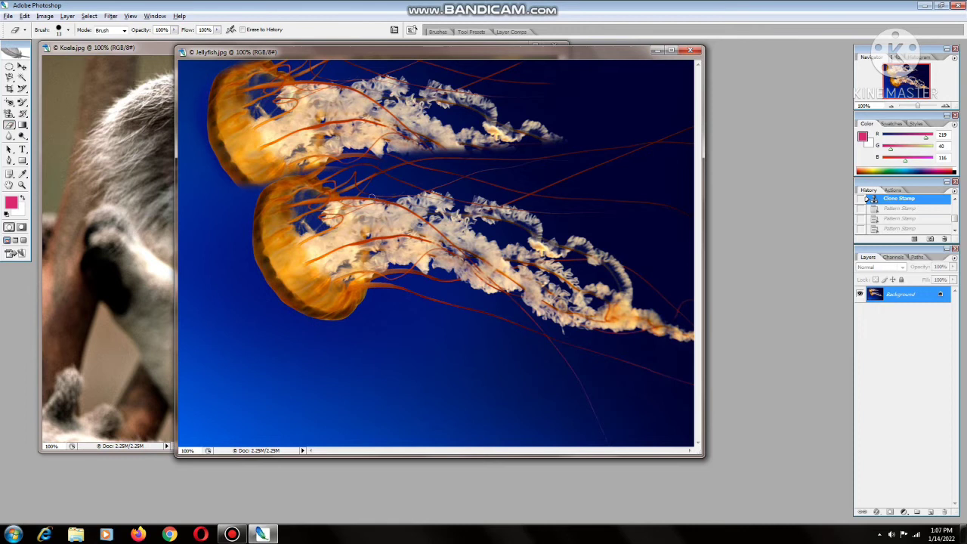
pyautogui.moveTo(348, 219)
pyautogui.mouseDown()
pyautogui.moveTo(296, 275)
pyautogui.moveTo(331, 294)
pyautogui.mouseUp()
pyautogui.press(']')
pyautogui.press(']')
pyautogui.press(']')
# Step: Erase a streak to transparency near the upper jellyfish with an enlarged Background Eraser
pyautogui.rightClick(11, 126)
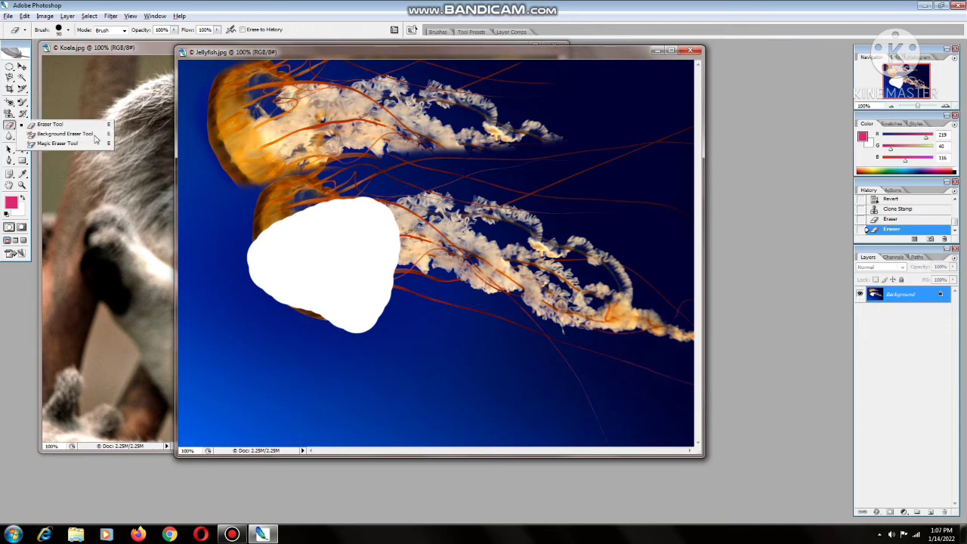
pyautogui.click(76, 143)
pyautogui.moveTo(346, 168)
pyautogui.mouseDown()
pyautogui.moveTo(295, 180)
pyautogui.moveTo(253, 232)
pyautogui.moveTo(306, 212)
pyautogui.mouseUp()
pyautogui.press(']')
pyautogui.press(']')
pyautogui.press(']')
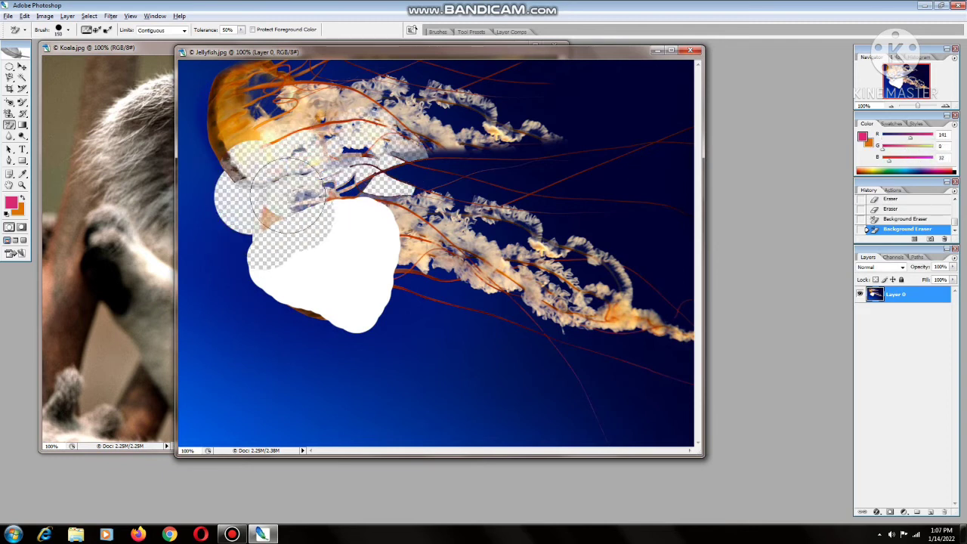
# Step: Clear the blue and dark-blue background regions around the jellyfish with the Magic Eraser
pyautogui.moveTo(14, 128); pyautogui.dragTo(47, 147)
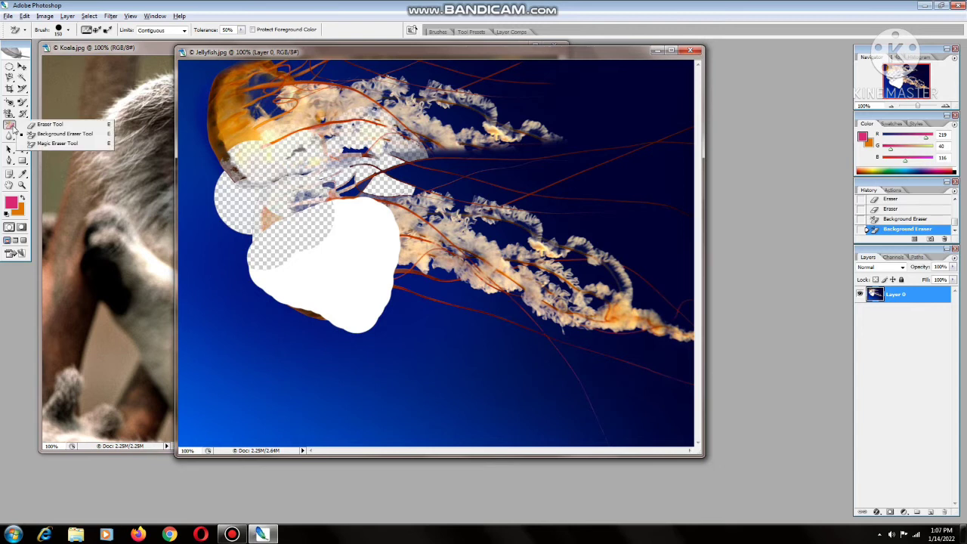
pyautogui.click(47, 144)
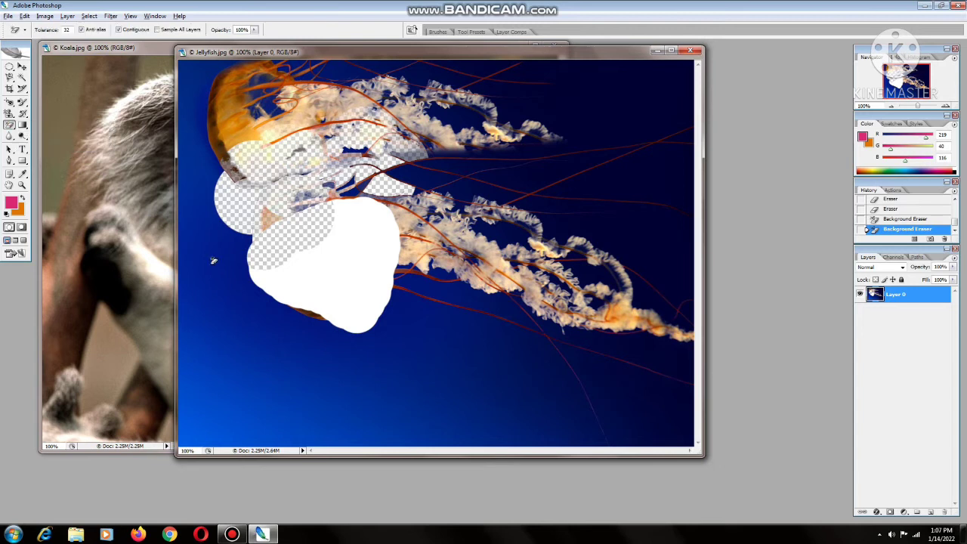
pyautogui.click(219, 333)
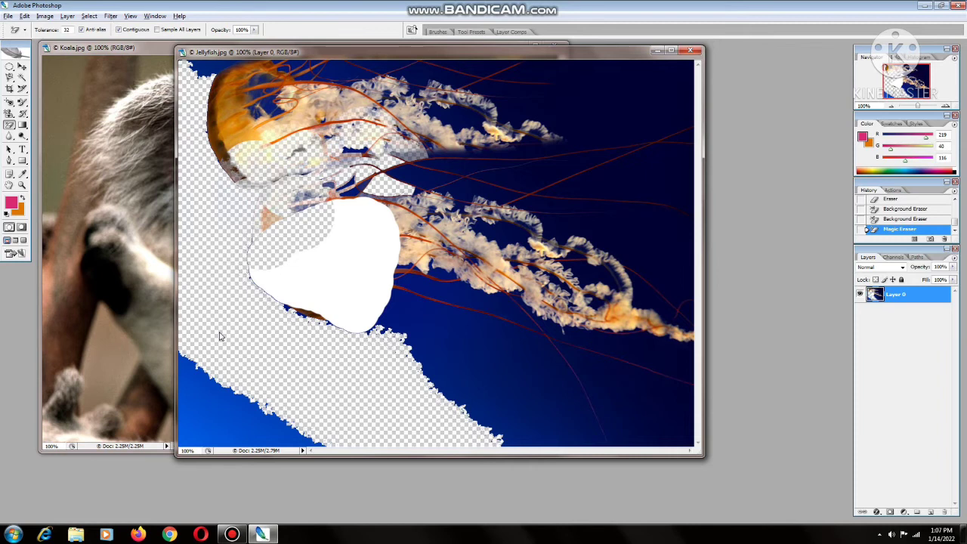
pyautogui.click(217, 403)
pyautogui.click(546, 387)
pyautogui.click(613, 198)
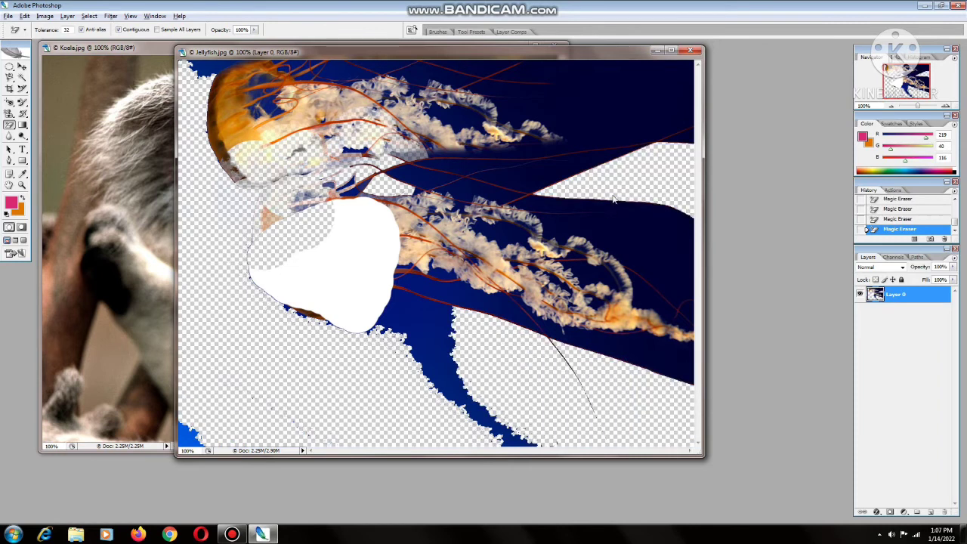
pyautogui.click(608, 144)
pyautogui.click(556, 177)
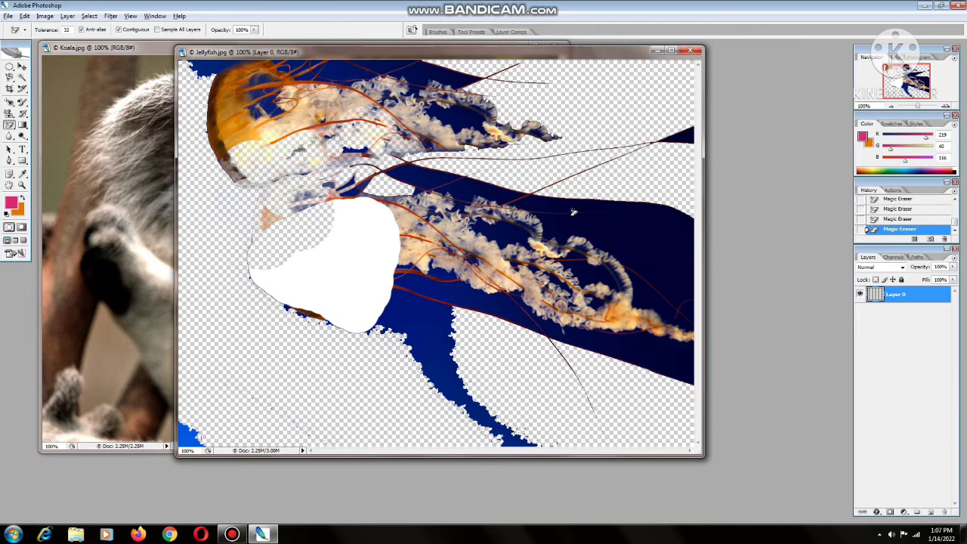
pyautogui.click(624, 225)
pyautogui.click(616, 372)
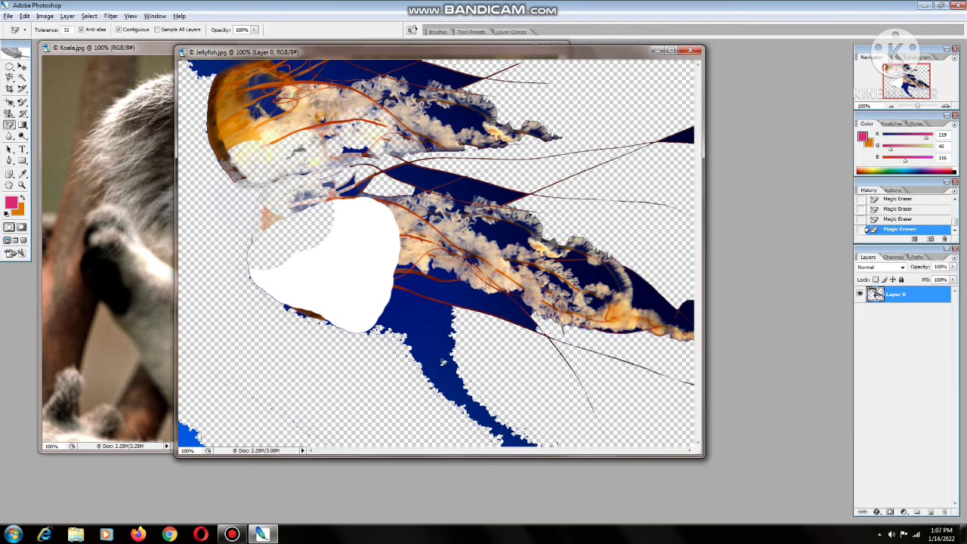
pyautogui.click(421, 327)
pyautogui.click(448, 303)
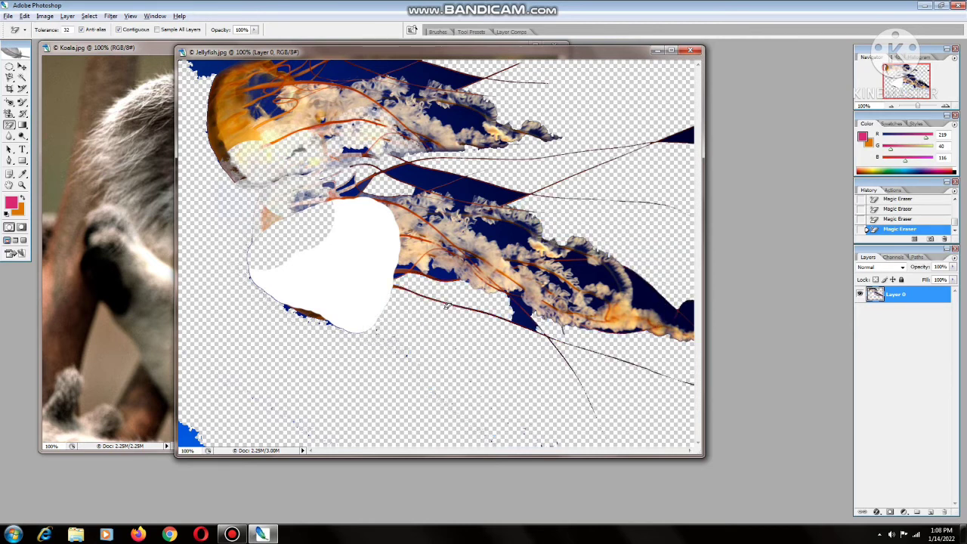
# Step: Undo three background removals, then revert Jellyfish.jpg to its original state
pyautogui.hotkey('ctrl', 'alt', 'z')
pyautogui.hotkey('ctrl', 'alt', 'z')
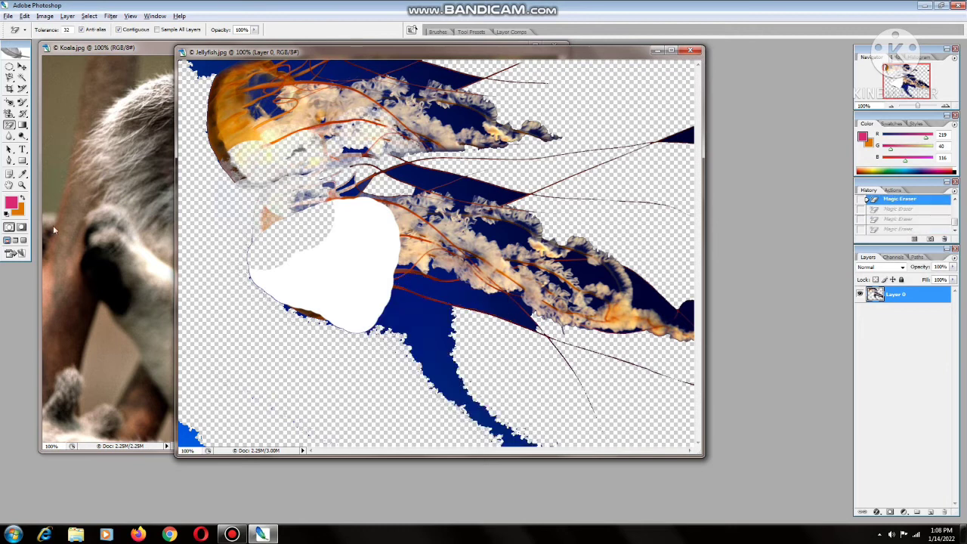
pyautogui.hotkey('ctrl', 'alt', 'z')
pyautogui.hotkey('ctrl', 'alt', 'z')
pyautogui.hotkey('ctrl', 'alt', 'z')
pyautogui.hotkey('ctrl', 'alt', 'z')
pyautogui.hotkey('ctrl', 'alt', 'z')
pyautogui.hotkey('ctrl', 'alt', 'z')
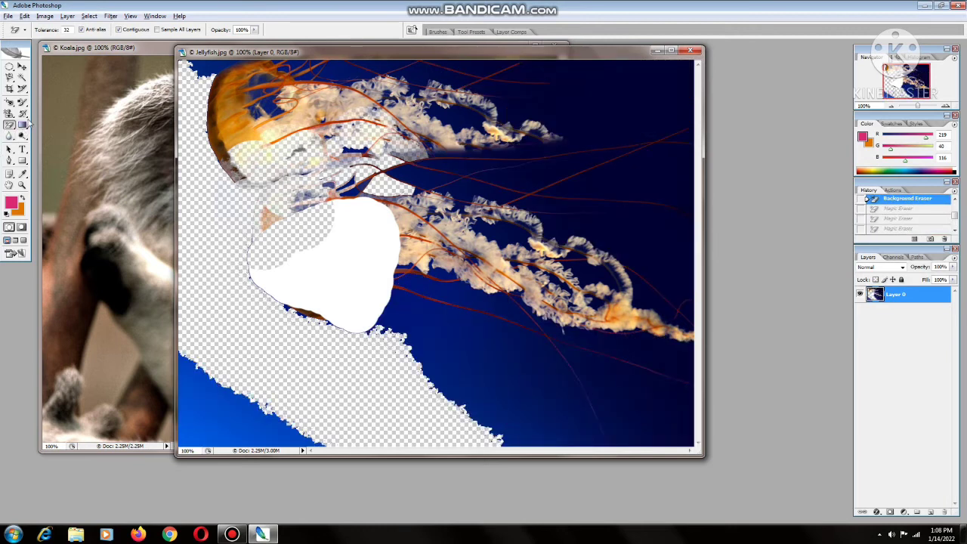
pyautogui.hotkey('ctrl', 'alt', 'z')
pyautogui.hotkey('ctrl', 'alt', 'z')
pyautogui.hotkey('ctrl', 'alt', 'z')
pyautogui.hotkey('ctrl', 'alt', 'z')
pyautogui.press('F12')
# Step: With the Spectrum linear gradient, lay rainbow stripes across all four corners of the jellyfish photo
pyautogui.click(24, 126)
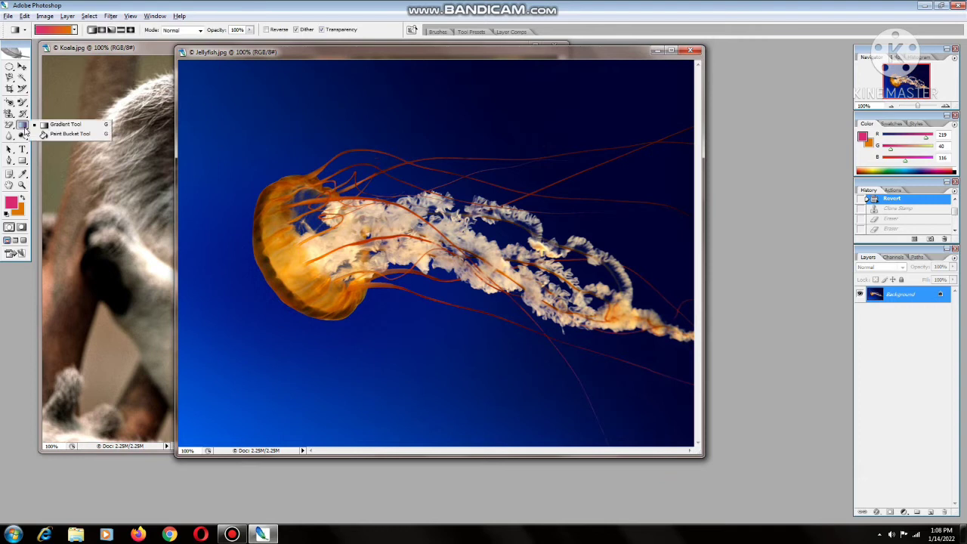
pyautogui.click(65, 125)
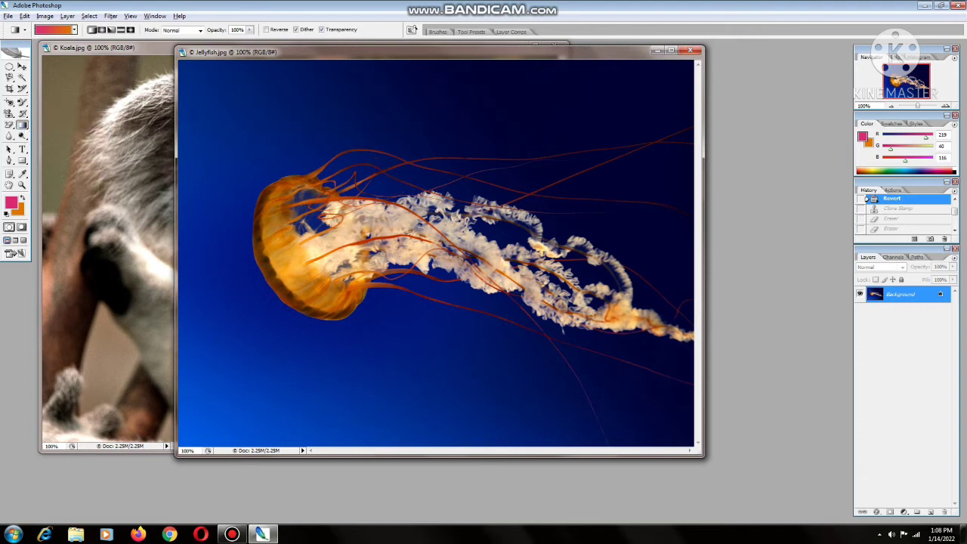
pyautogui.click(130, 30)
pyautogui.click(75, 30)
pyautogui.click(39, 79)
pyautogui.click(215, 80)
pyautogui.moveTo(216, 78); pyautogui.dragTo(257, 127)
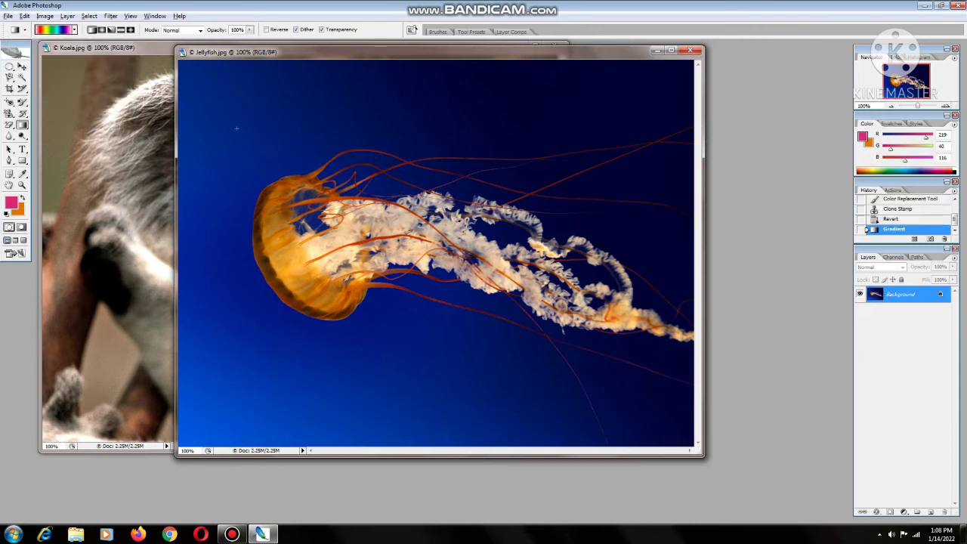
pyautogui.moveTo(681, 84); pyautogui.dragTo(622, 124)
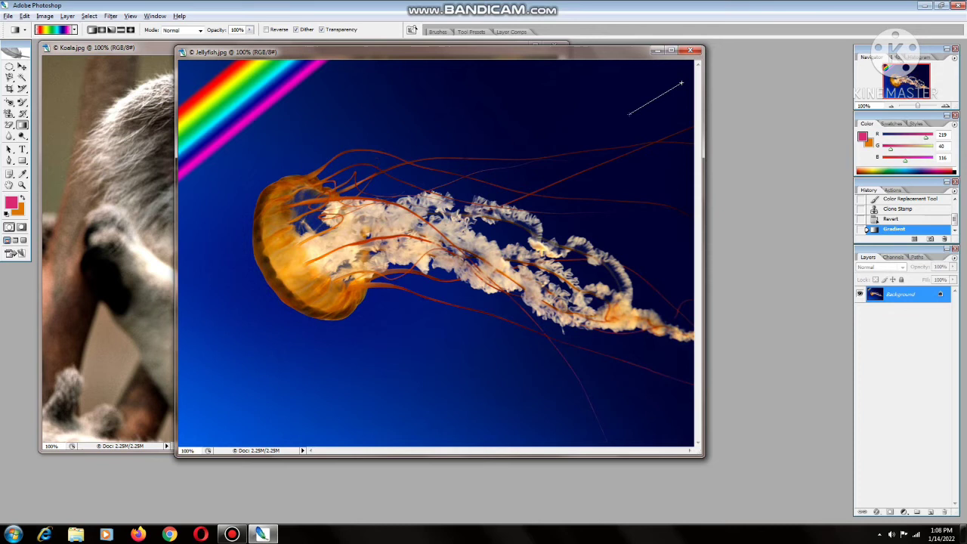
pyautogui.moveTo(204, 419); pyautogui.dragTo(233, 403)
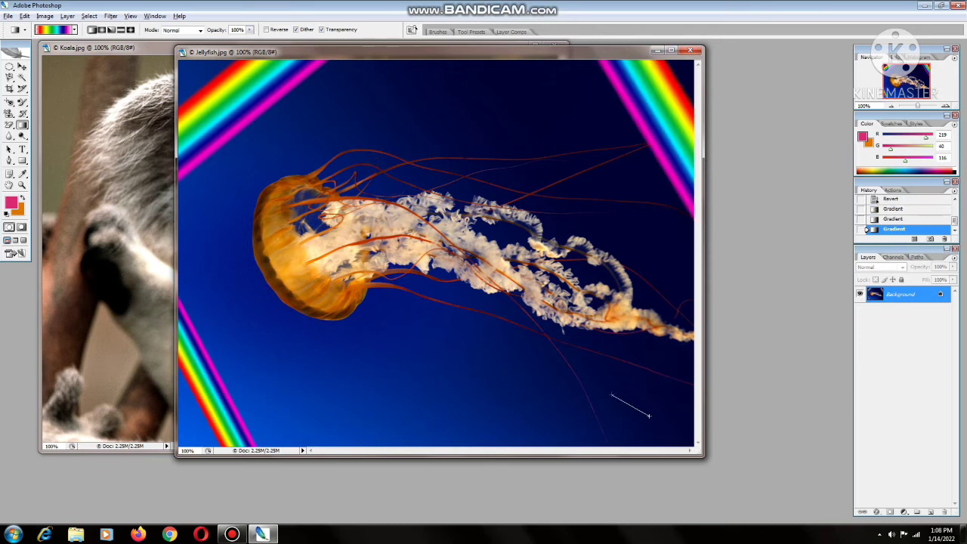
pyautogui.moveTo(611, 394); pyautogui.dragTo(649, 415)
# Step: Try two radial rainbow circles and an angle gradient fill, then undo them all
pyautogui.click(102, 29)
pyautogui.moveTo(297, 369); pyautogui.dragTo(337, 387)
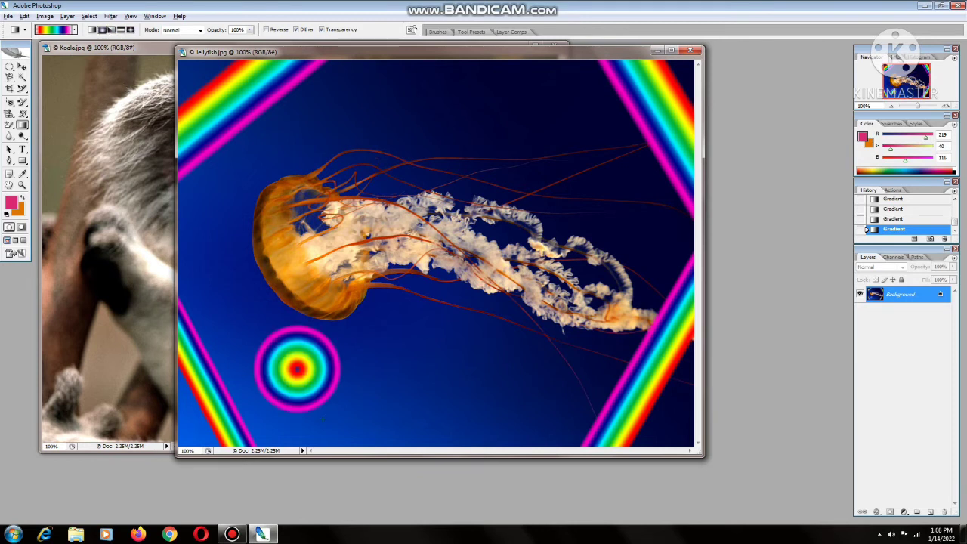
pyautogui.moveTo(403, 362); pyautogui.dragTo(440, 397)
pyautogui.click(111, 30)
pyautogui.moveTo(516, 117); pyautogui.dragTo(459, 165)
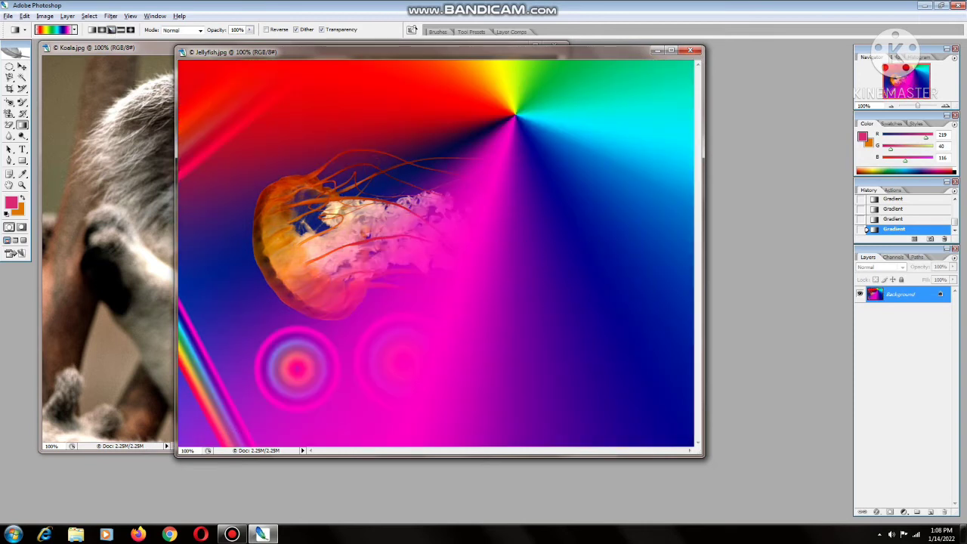
pyautogui.hotkey('ctrl', 'alt', 'z')
pyautogui.hotkey('ctrl', 'alt', 'z')
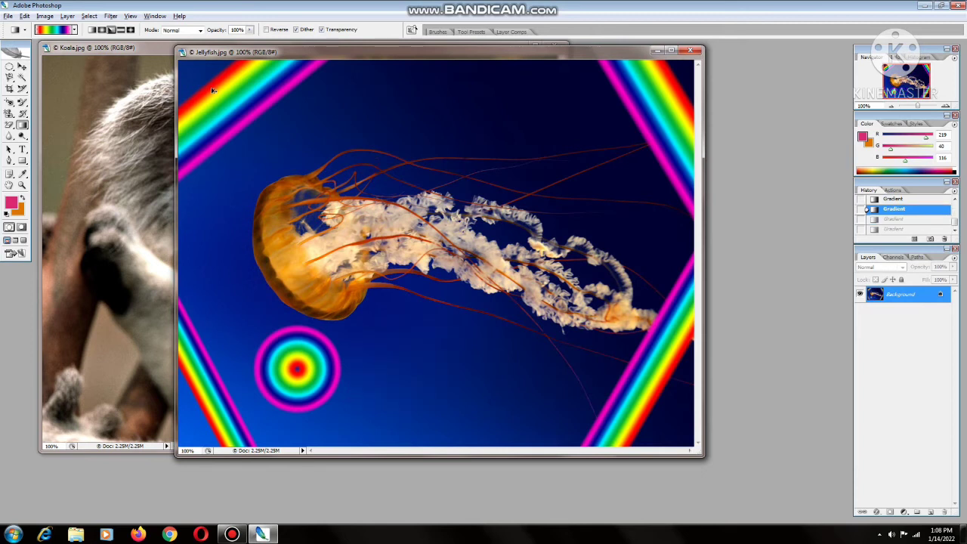
pyautogui.hotkey('ctrl', 'alt', 'z')
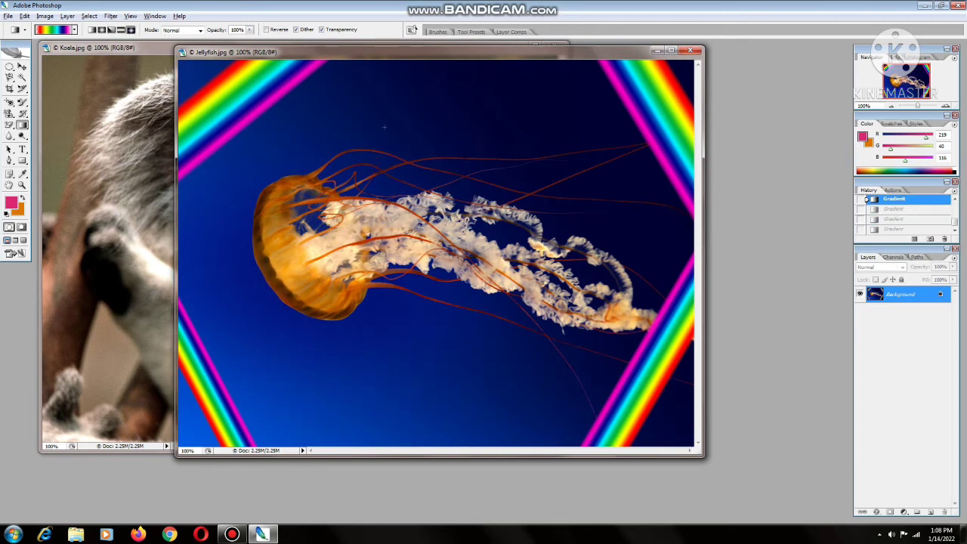
pyautogui.click(411, 156)
# Step: Draw five small rainbow diamonds across the top above the jellyfish
pyautogui.moveTo(389, 121); pyautogui.dragTo(412, 144)
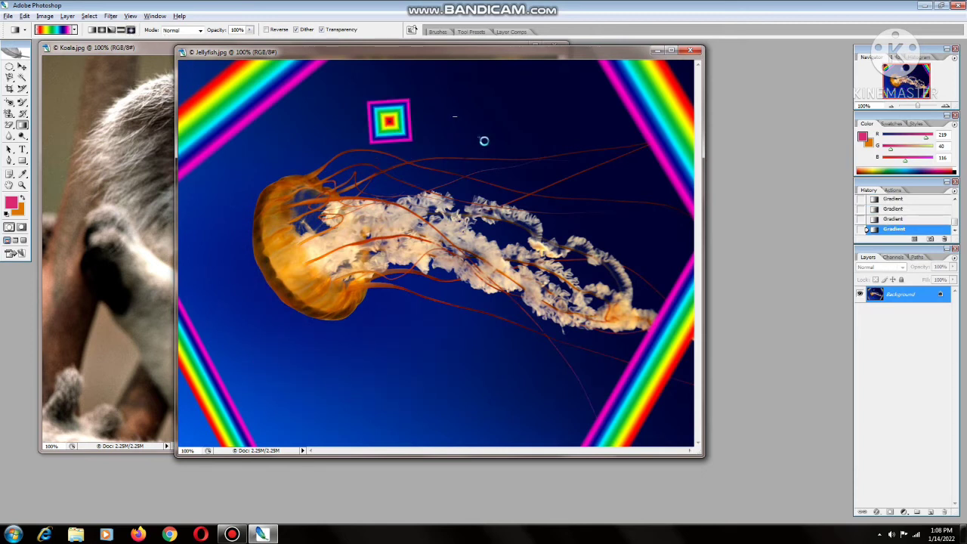
pyautogui.moveTo(454, 117); pyautogui.dragTo(483, 141)
pyautogui.moveTo(508, 107)
pyautogui.mouseDown()
pyautogui.moveTo(524, 127)
pyautogui.moveTo(531, 194)
pyautogui.mouseUp()
pyautogui.moveTo(595, 188); pyautogui.dragTo(595, 203)
pyautogui.moveTo(587, 145); pyautogui.dragTo(598, 156)
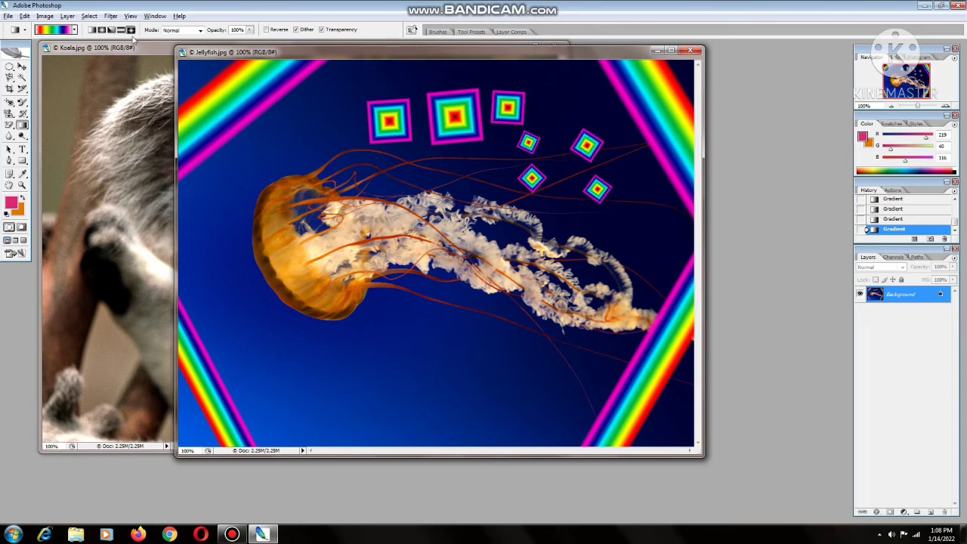
# Step: Add radial rainbow circles near the top left and over the tentacles
pyautogui.click(102, 30)
pyautogui.moveTo(282, 127); pyautogui.dragTo(308, 147)
pyautogui.moveTo(326, 111); pyautogui.dragTo(337, 122)
pyautogui.moveTo(333, 163)
pyautogui.mouseDown()
pyautogui.moveTo(345, 174)
pyautogui.moveTo(393, 173)
pyautogui.mouseUp()
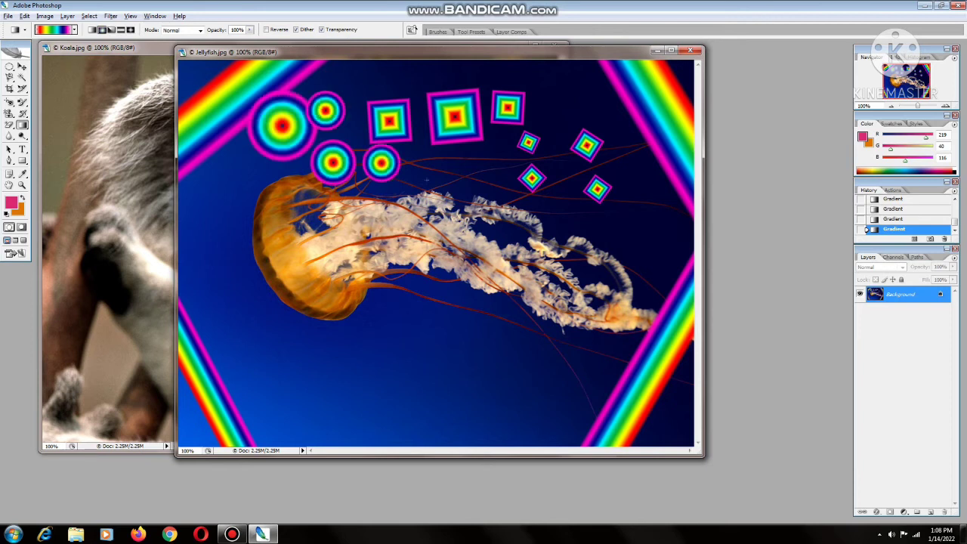
pyautogui.moveTo(469, 187); pyautogui.dragTo(491, 206)
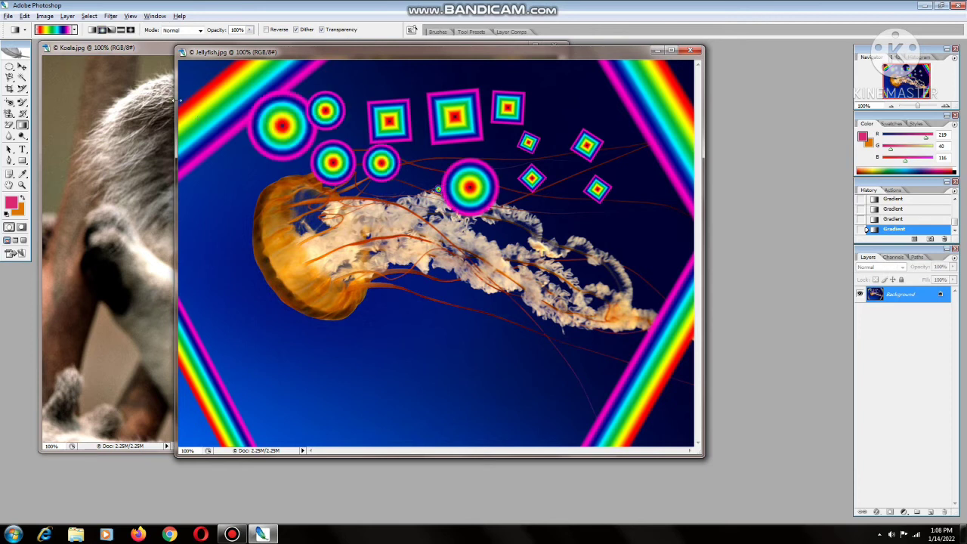
# Step: Try an orange-yellow radial gradient fill, then undo it and the latest rainbow circle
pyautogui.click(74, 29)
pyautogui.click(36, 68)
pyautogui.click(445, 343)
pyautogui.moveTo(427, 332); pyautogui.dragTo(448, 375)
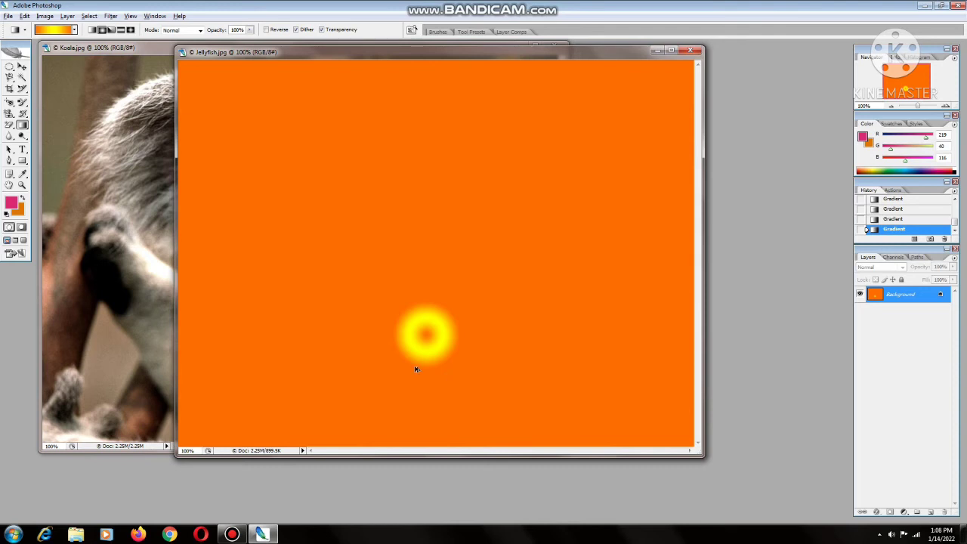
pyautogui.hotkey('ctrl', 'alt', 'z')
pyautogui.hotkey('ctrl', 'alt', 'z')
pyautogui.hotkey('ctrl', 'alt', 'z')
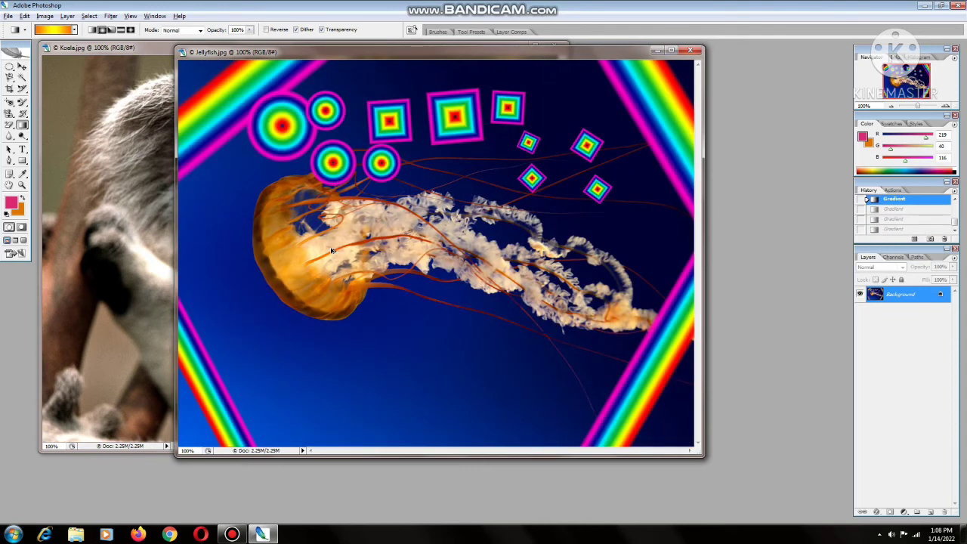
pyautogui.hotkey('ctrl', 'alt', 'z')
pyautogui.hotkey('ctrl', 'alt', 'z')
pyautogui.hotkey('ctrl', 'alt', 'z')
pyautogui.hotkey('ctrl', 'alt', 'z')
pyautogui.hotkey('ctrl', 'alt', 'z')
pyautogui.hotkey('ctrl', 'alt', 'z')
pyautogui.hotkey('ctrl', 'alt', 'z')
pyautogui.hotkey('ctrl', 'alt', 'z')
pyautogui.hotkey('ctrl', 'alt', 'z')
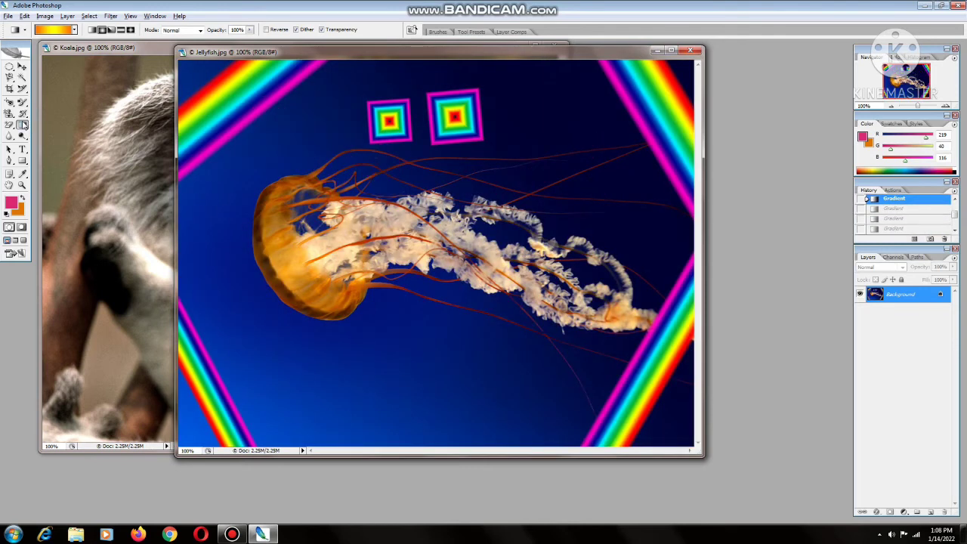
# Step: With the Paint Bucket, fill the dark background and patches above the jellyfish pink
pyautogui.click(22, 125)
pyautogui.click(58, 135)
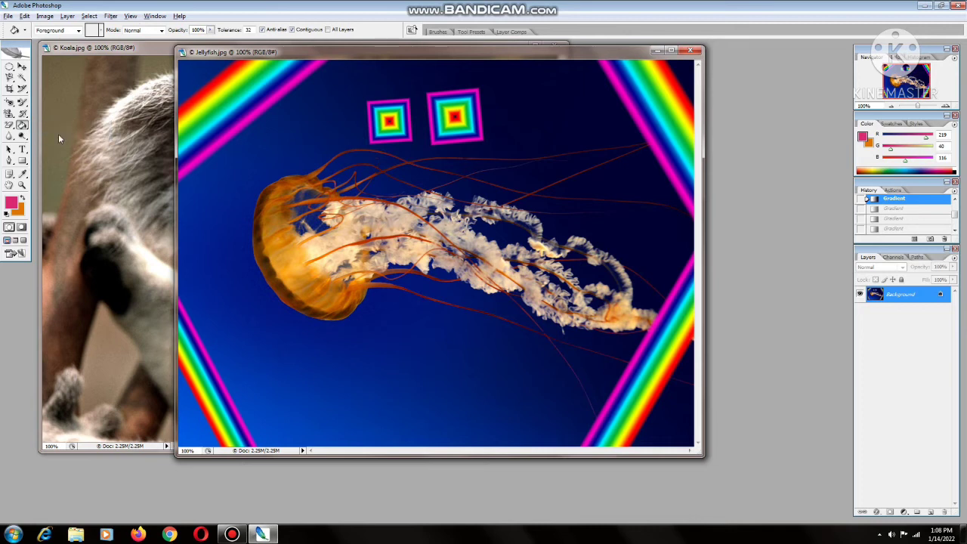
pyautogui.click(220, 160)
pyautogui.click(316, 114)
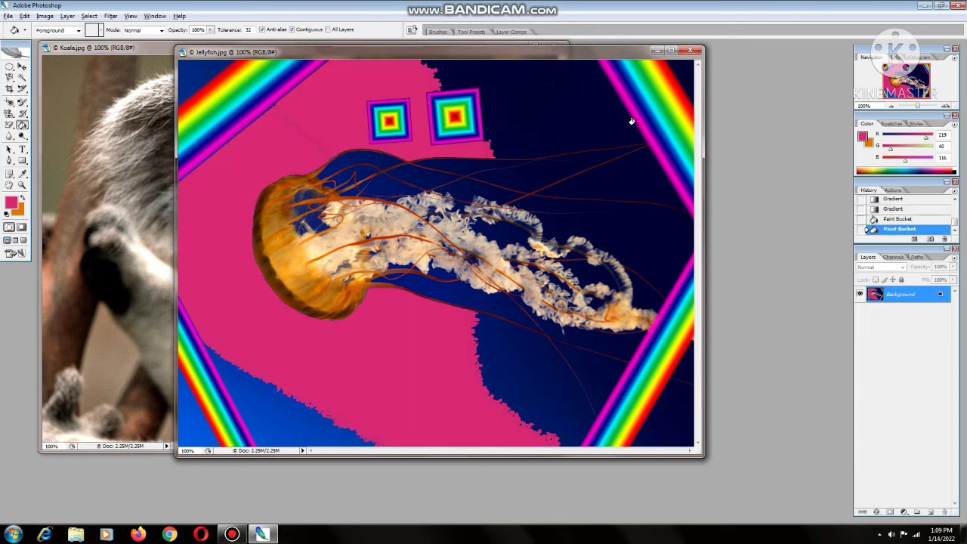
pyautogui.click(596, 127)
pyautogui.click(633, 215)
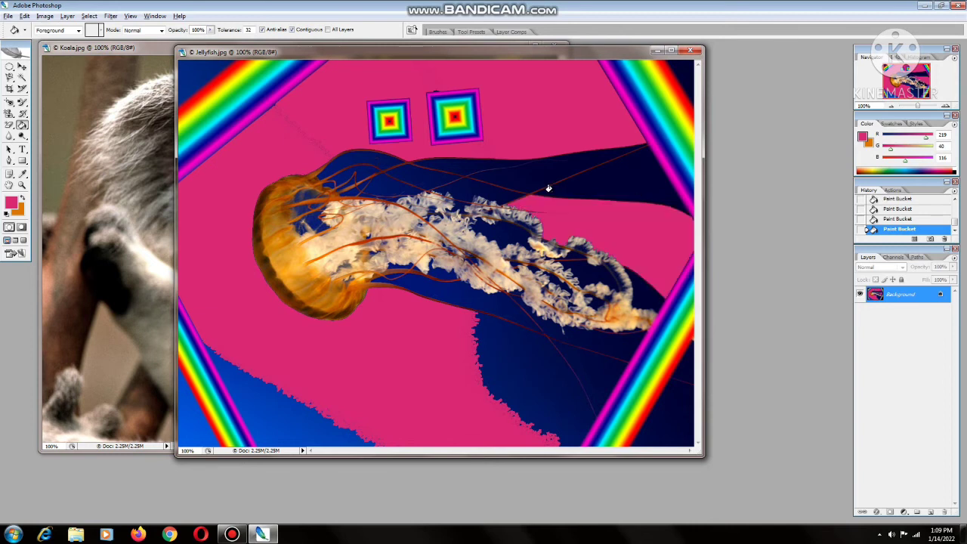
# Step: Fill the remaining dark-blue areas below and at bottom-left pink, then close the image
pyautogui.click(549, 188)
pyautogui.click(500, 185)
pyautogui.click(542, 391)
pyautogui.click(293, 429)
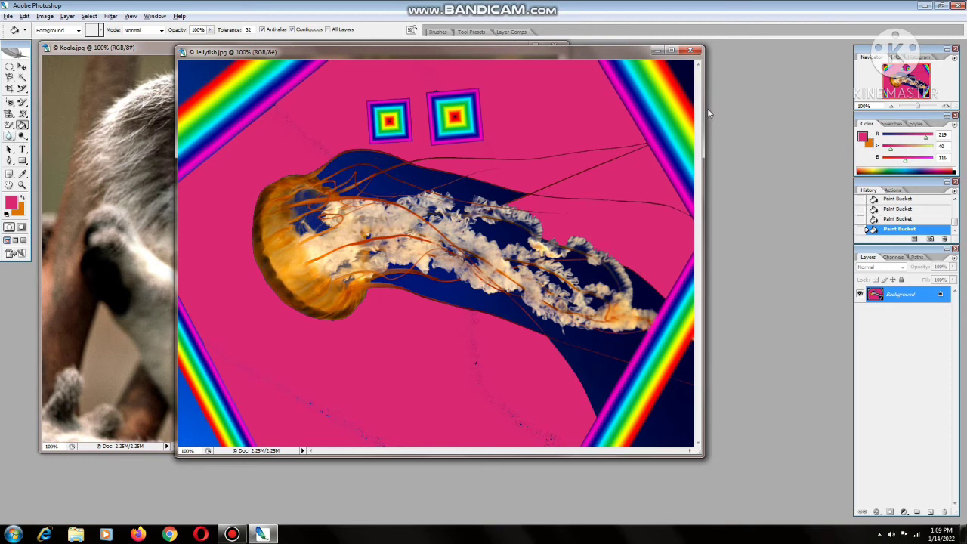
pyautogui.click(690, 51)
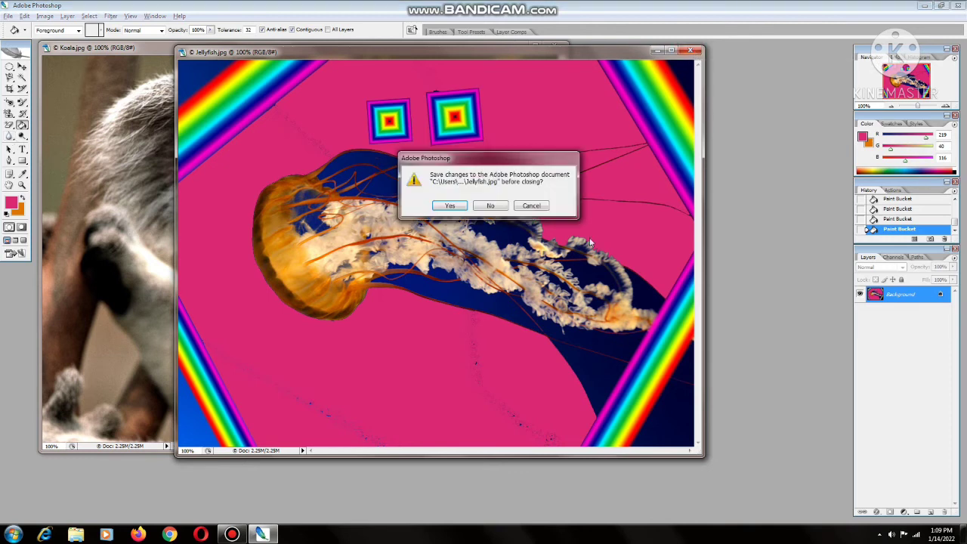
# Step: Close Jellyfish.jpg without saving and browse to drive D in the Open dialog
pyautogui.click(487, 206)
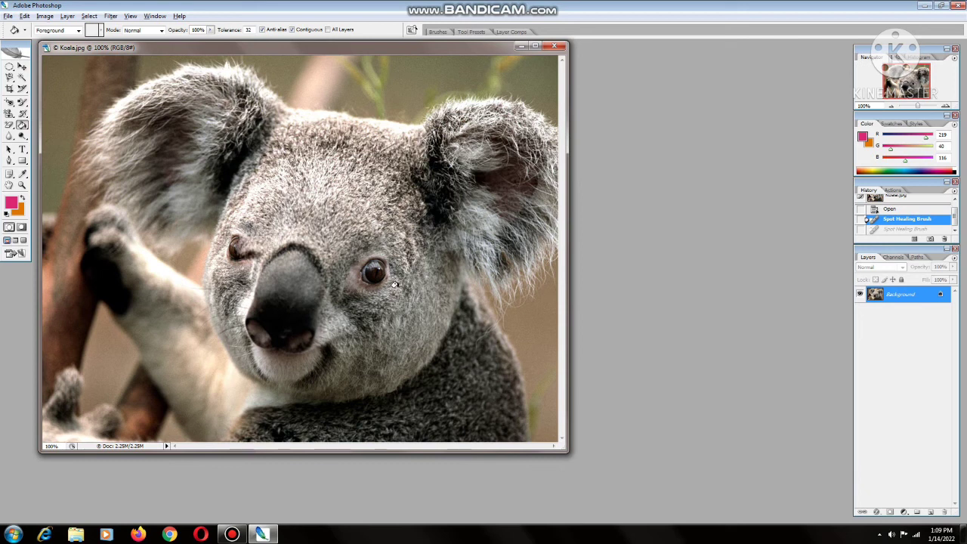
pyautogui.doubleClick(616, 254)
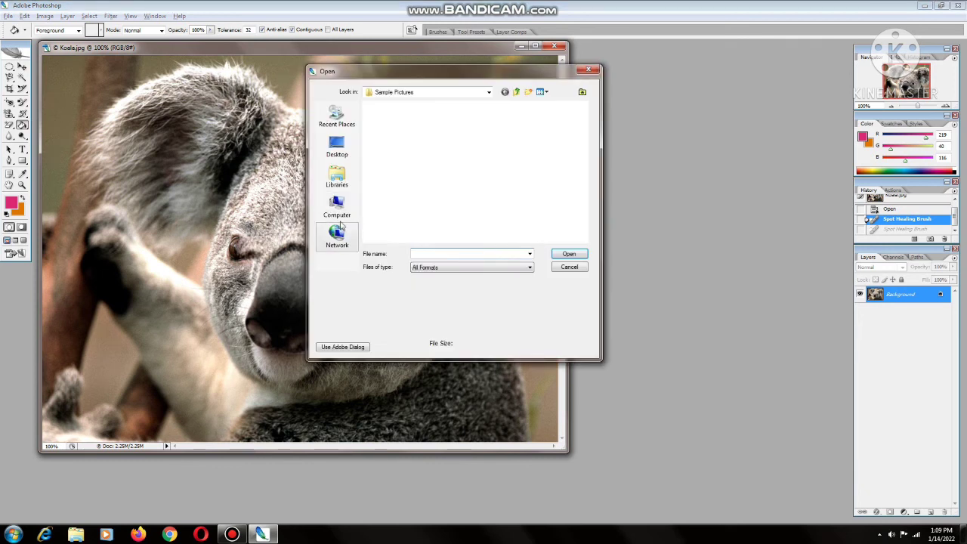
pyautogui.click(338, 215)
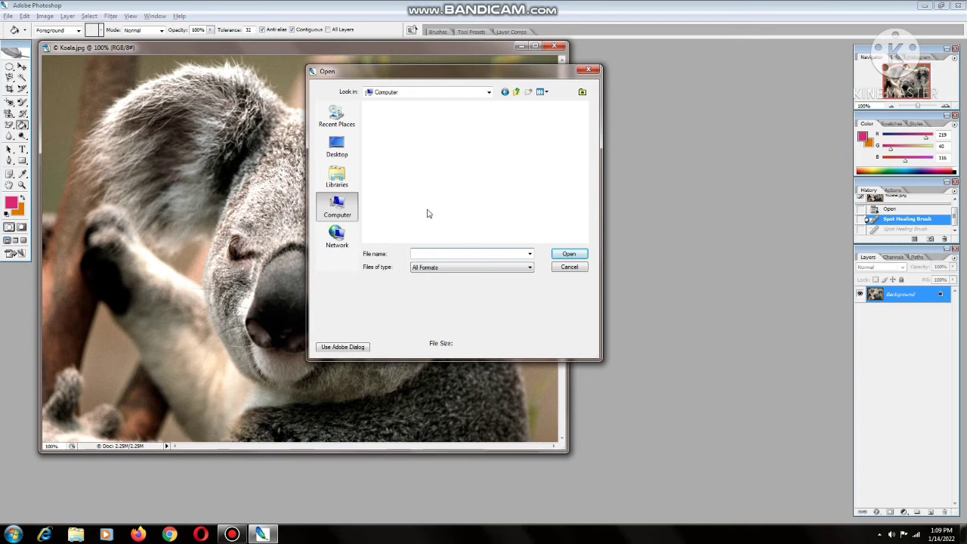
pyautogui.doubleClick(423, 155)
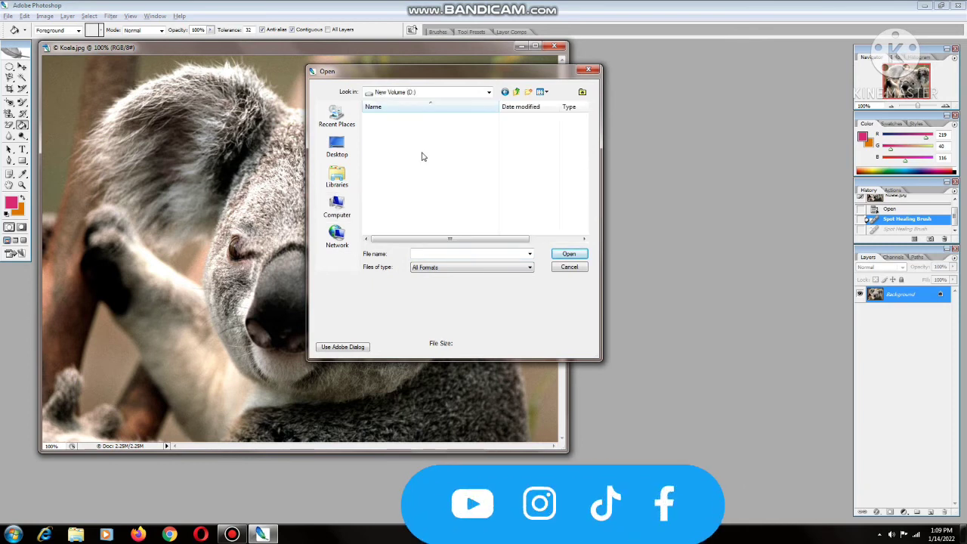
# Step: Go into Photos > phone folder and open the selfie IMG_20190827_183322.jpg
pyautogui.doubleClick(387, 137)
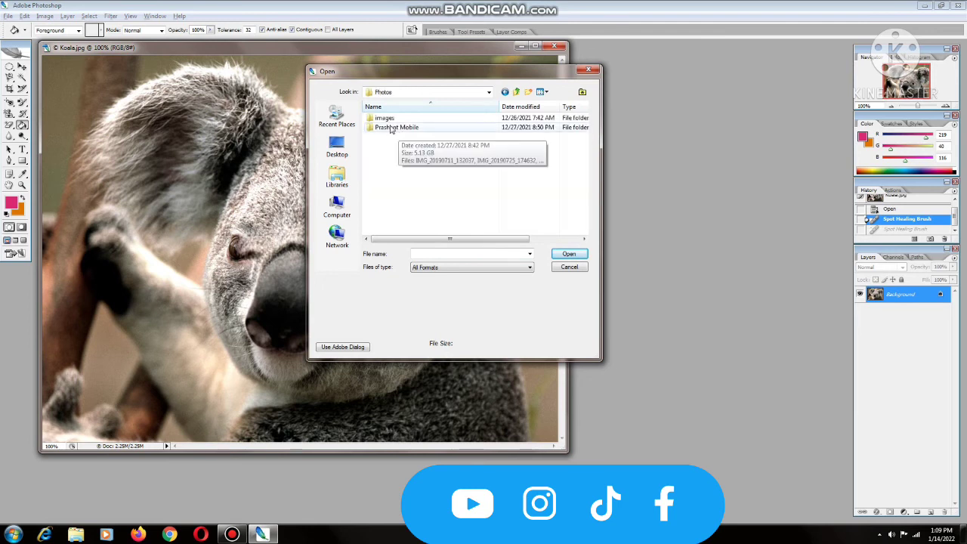
pyautogui.doubleClick(398, 130)
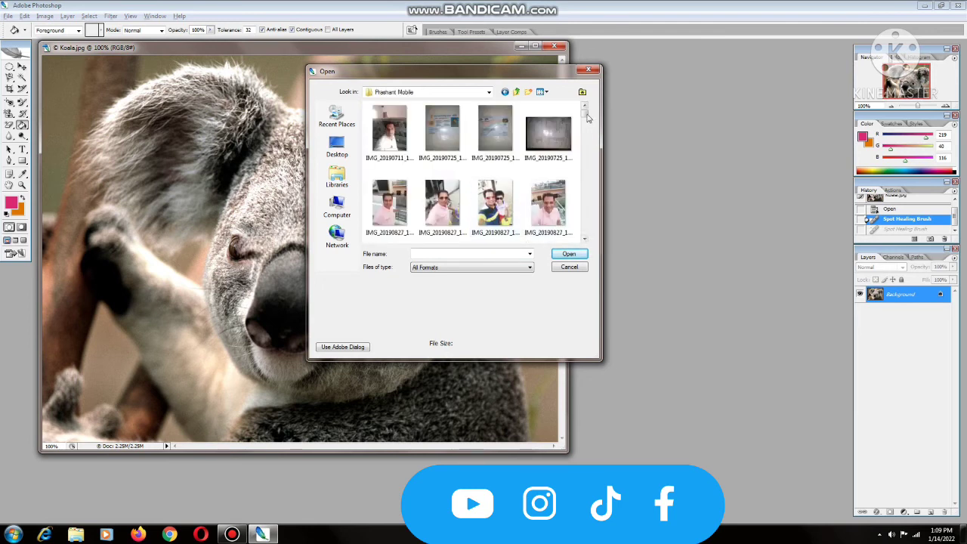
pyautogui.moveTo(584, 114); pyautogui.dragTo(588, 162)
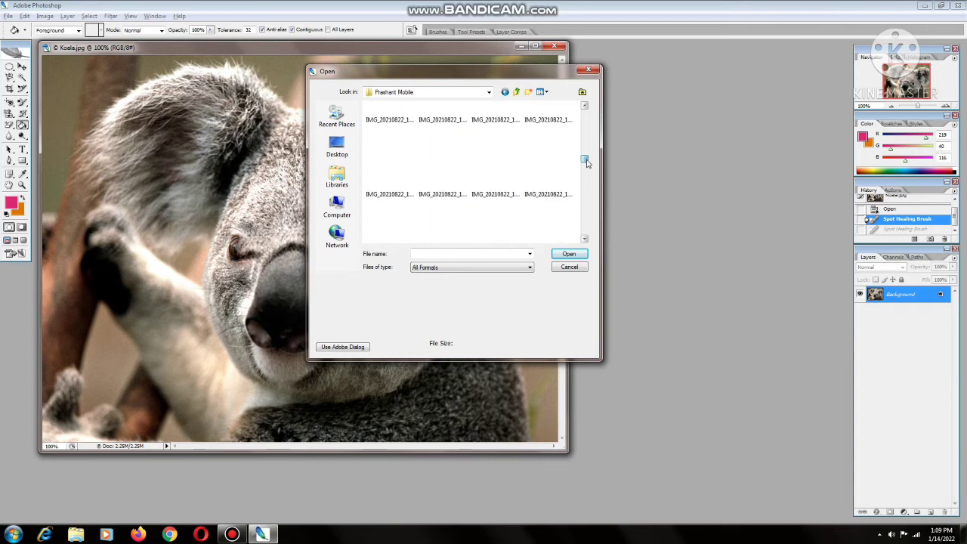
pyautogui.moveTo(586, 169); pyautogui.dragTo(587, 188)
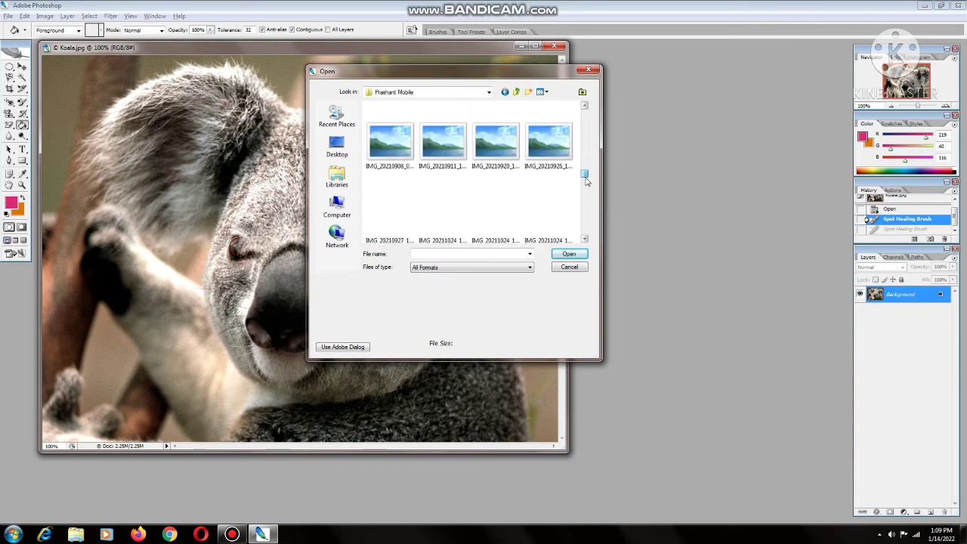
pyautogui.moveTo(585, 189)
pyautogui.mouseDown()
pyautogui.moveTo(584, 217)
pyautogui.moveTo(593, 110)
pyautogui.mouseUp()
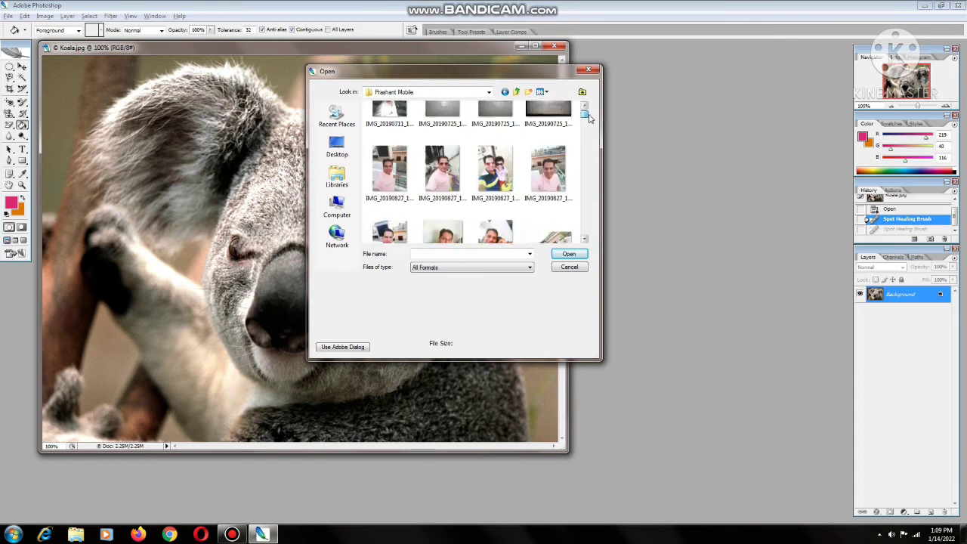
pyautogui.doubleClick(390, 204)
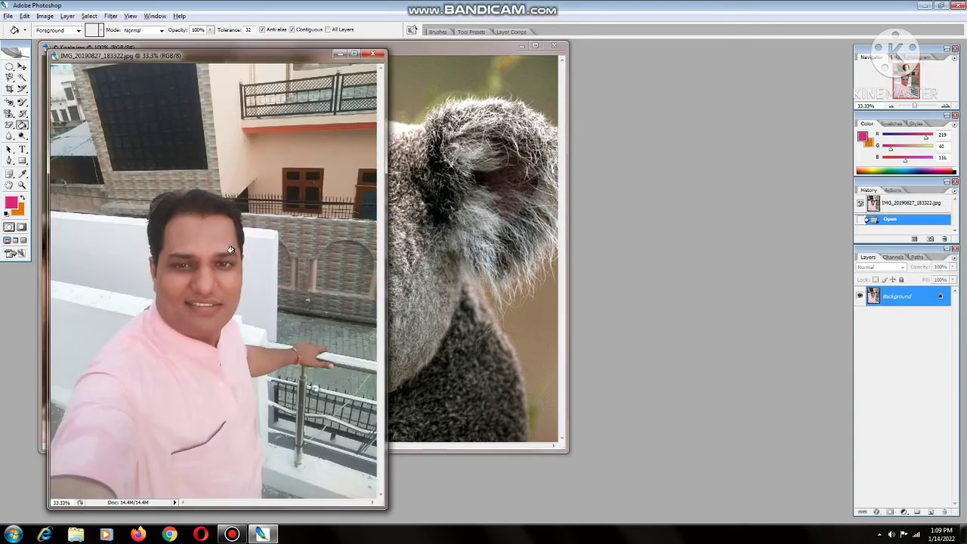
# Step: Zoom the selfie to 66.7% and blur the forehead with a size-60 Blur brush
pyautogui.click(22, 185)
pyautogui.click(285, 259)
pyautogui.click(285, 259)
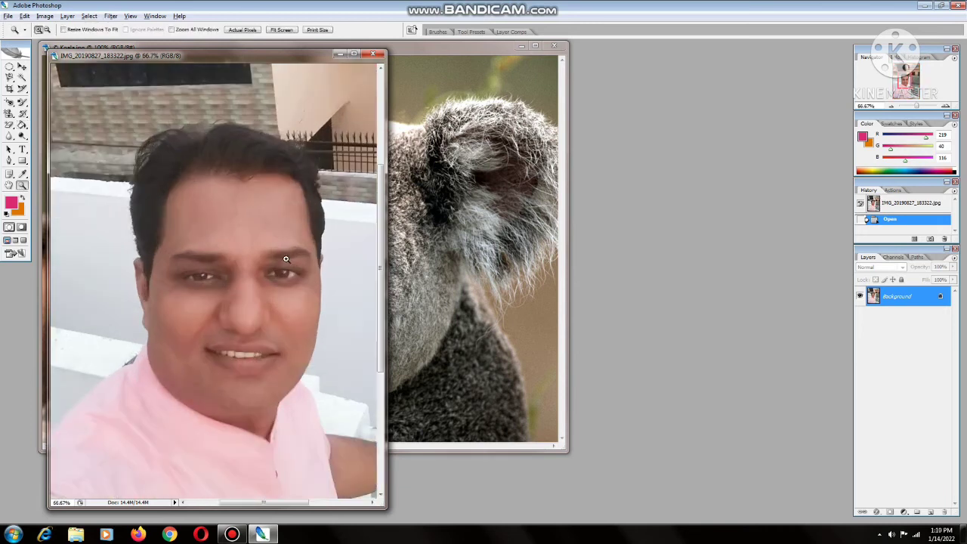
pyautogui.moveTo(9, 136); pyautogui.dragTo(64, 139)
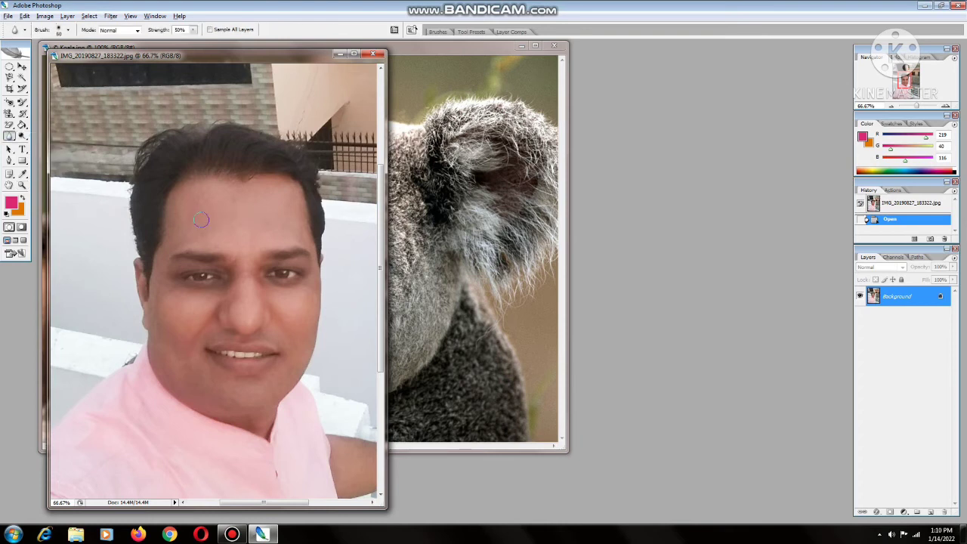
pyautogui.press(']')
pyautogui.moveTo(198, 212)
pyautogui.mouseDown()
pyautogui.moveTo(225, 228)
pyautogui.moveTo(246, 202)
pyautogui.mouseUp()
pyautogui.moveTo(246, 202)
pyautogui.mouseDown()
pyautogui.moveTo(252, 222)
pyautogui.moveTo(239, 226)
pyautogui.mouseUp()
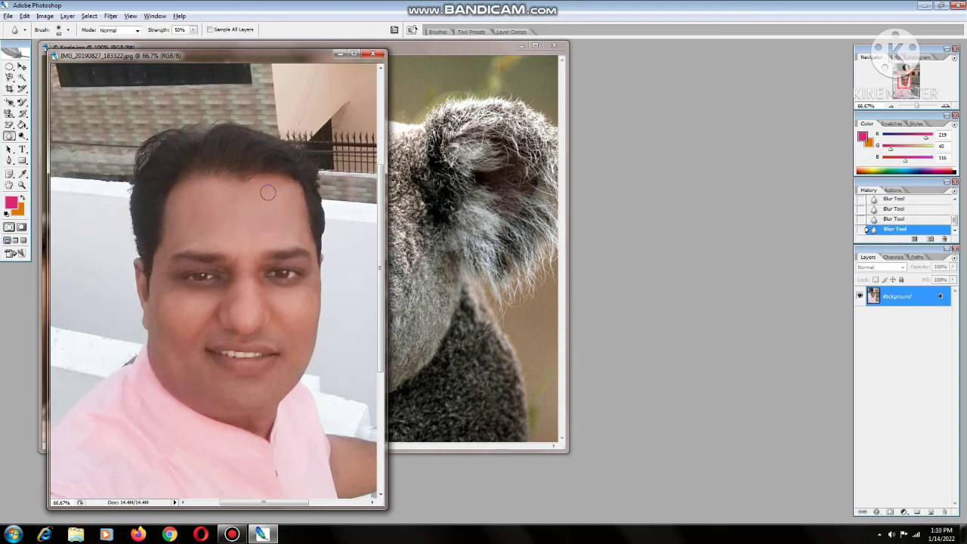
pyautogui.moveTo(218, 218)
pyautogui.mouseDown()
pyautogui.moveTo(216, 204)
pyautogui.moveTo(244, 240)
pyautogui.moveTo(212, 209)
pyautogui.moveTo(182, 248)
pyautogui.mouseUp()
# Step: Raise blur Strength to 100% and blur the forehead and right cheek
pyautogui.click(193, 31)
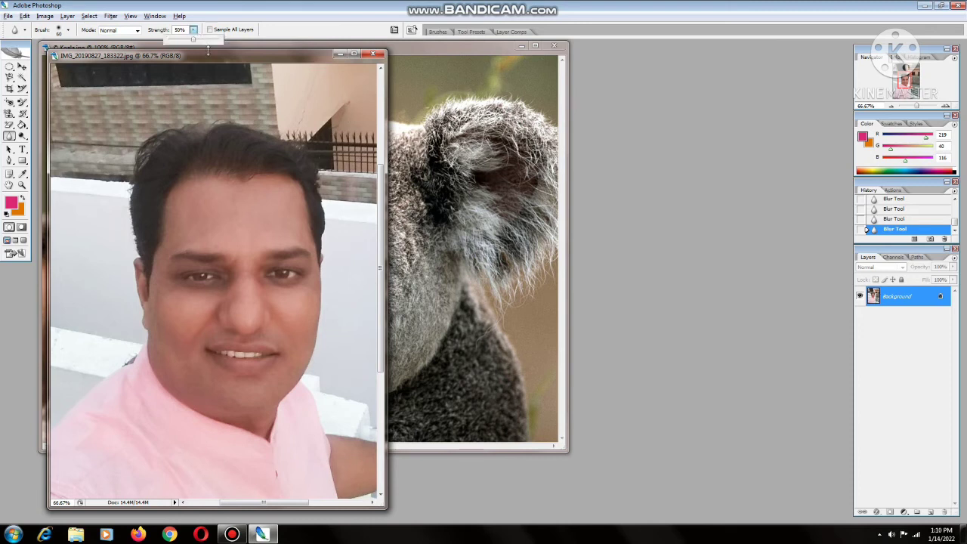
pyautogui.click(215, 217)
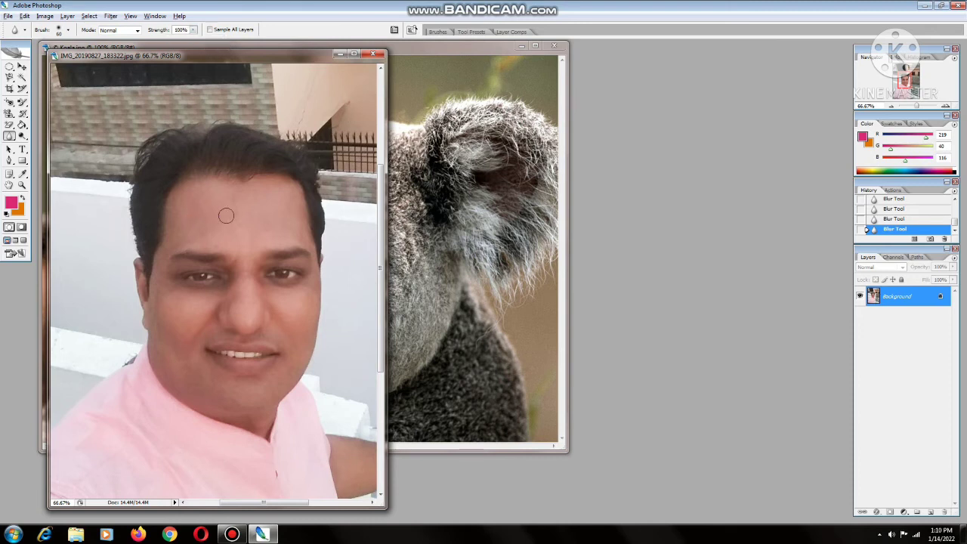
pyautogui.moveTo(207, 224); pyautogui.dragTo(244, 229)
pyautogui.moveTo(274, 314); pyautogui.dragTo(314, 288)
pyautogui.moveTo(306, 297); pyautogui.dragTo(214, 318)
# Step: Sharpen areas of the face with the Sharpen tool, raising strength to 100%
pyautogui.rightClick(9, 137)
pyautogui.click(51, 145)
pyautogui.moveTo(210, 229)
pyautogui.mouseDown()
pyautogui.moveTo(257, 243)
pyautogui.moveTo(235, 220)
pyautogui.moveTo(237, 239)
pyautogui.moveTo(244, 218)
pyautogui.mouseUp()
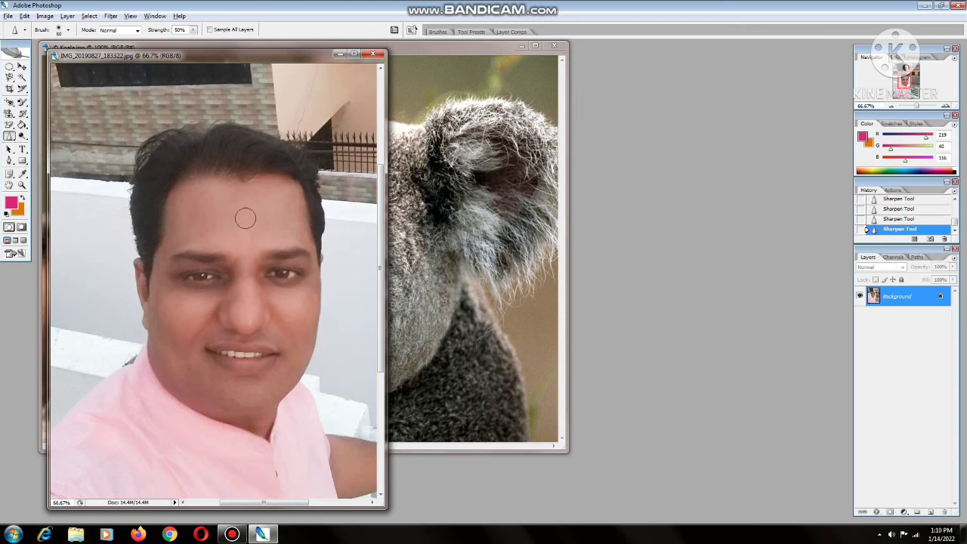
pyautogui.click(195, 31)
pyautogui.moveTo(208, 43); pyautogui.dragTo(219, 41)
pyautogui.moveTo(219, 215)
pyautogui.mouseDown()
pyautogui.moveTo(236, 218)
pyautogui.moveTo(245, 236)
pyautogui.mouseUp()
# Step: Smudge the mouth and left cheek, undoing the mouth and ear-edge smudges
pyautogui.moveTo(9, 136); pyautogui.dragTo(52, 157)
pyautogui.moveTo(232, 360)
pyautogui.mouseDown()
pyautogui.moveTo(236, 372)
pyautogui.moveTo(262, 363)
pyautogui.mouseUp()
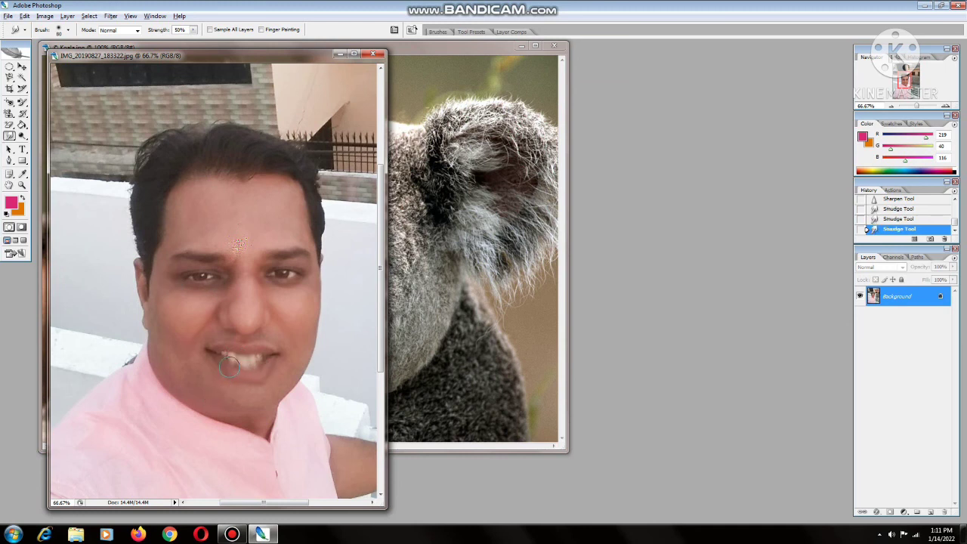
pyautogui.hotkey('ctrl', 'z')
pyautogui.hotkey('ctrl', 'alt', 'z')
pyautogui.hotkey('ctrl', 'alt', 'z')
pyautogui.hotkey('ctrl', 'alt', 'z')
pyautogui.moveTo(148, 304); pyautogui.dragTo(124, 260)
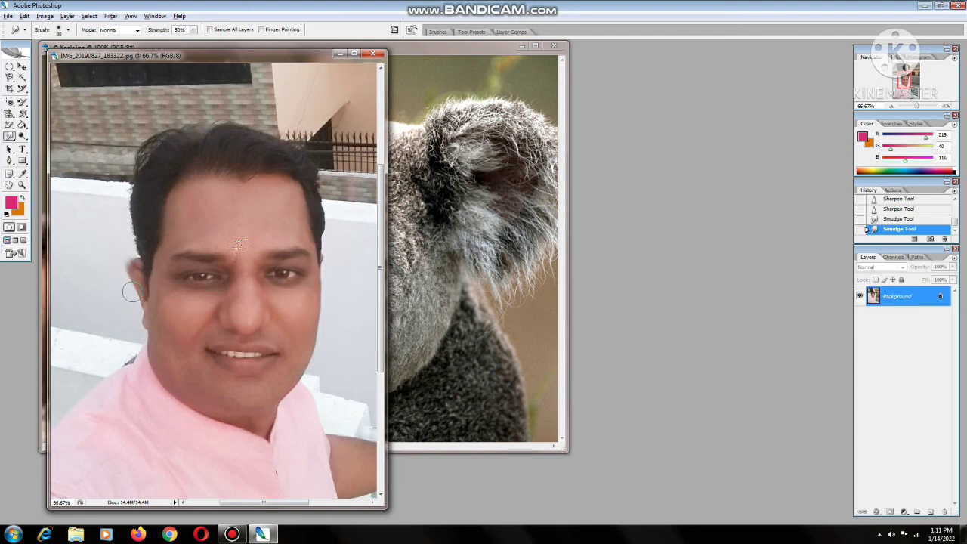
pyautogui.hotkey('ctrl', 'z')
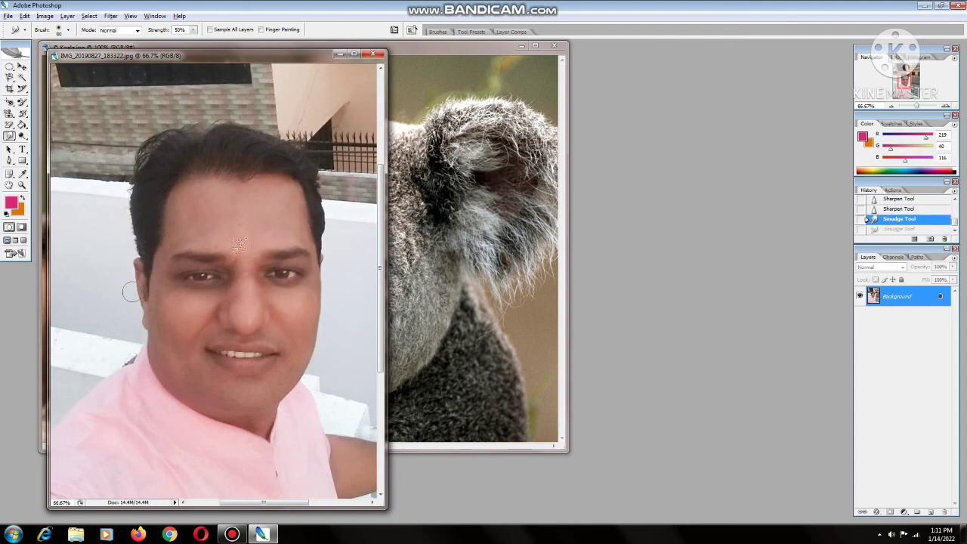
pyautogui.moveTo(22, 136); pyautogui.dragTo(70, 141)
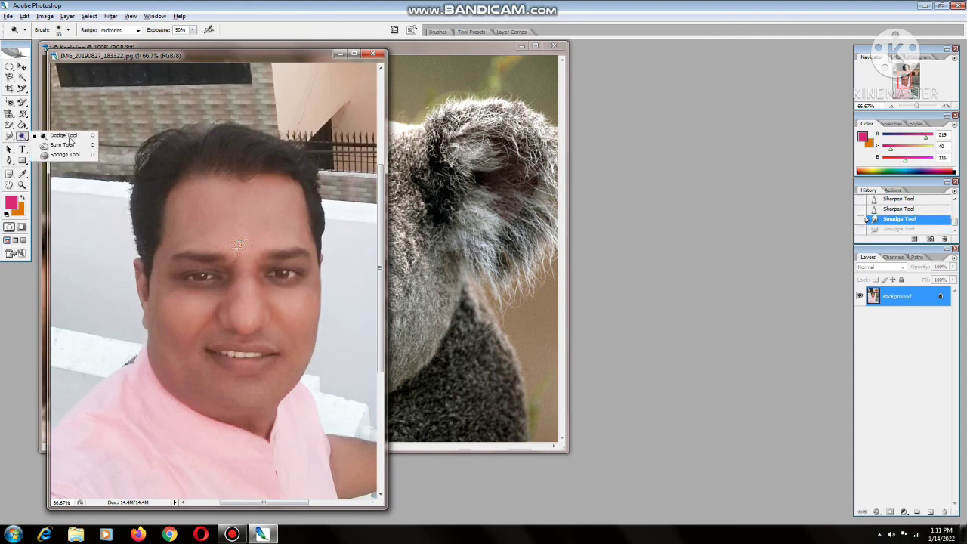
pyautogui.moveTo(181, 218)
pyautogui.mouseDown()
pyautogui.moveTo(250, 220)
pyautogui.moveTo(172, 248)
pyautogui.moveTo(208, 221)
pyautogui.mouseUp()
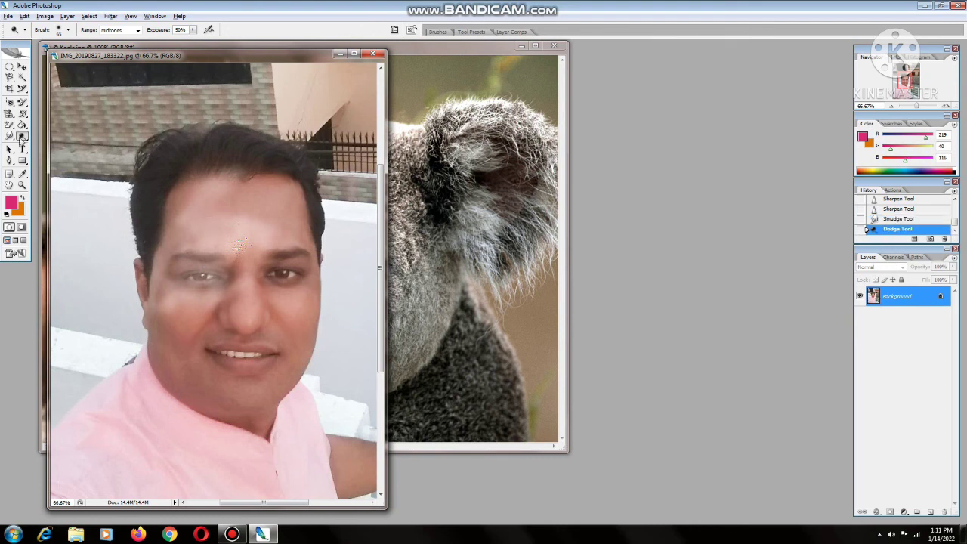
pyautogui.moveTo(21, 137); pyautogui.dragTo(53, 146)
pyautogui.moveTo(208, 198)
pyautogui.mouseDown()
pyautogui.moveTo(184, 227)
pyautogui.moveTo(226, 216)
pyautogui.moveTo(200, 230)
pyautogui.mouseUp()
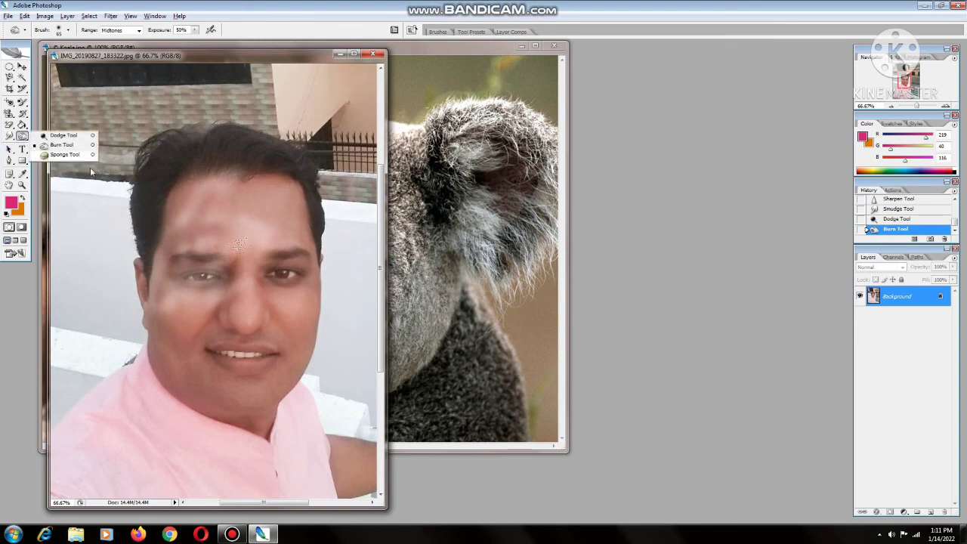
pyautogui.click(76, 154)
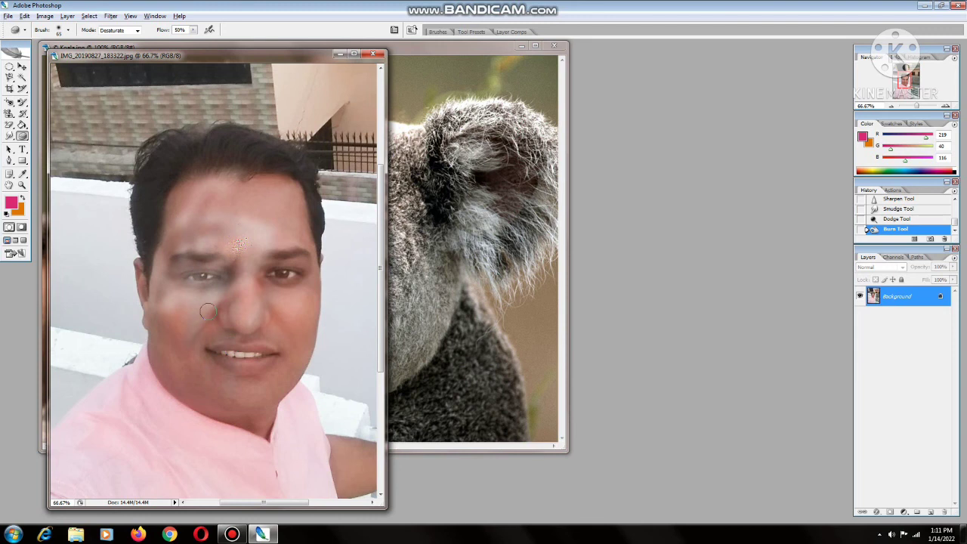
pyautogui.moveTo(168, 421); pyautogui.dragTo(191, 342)
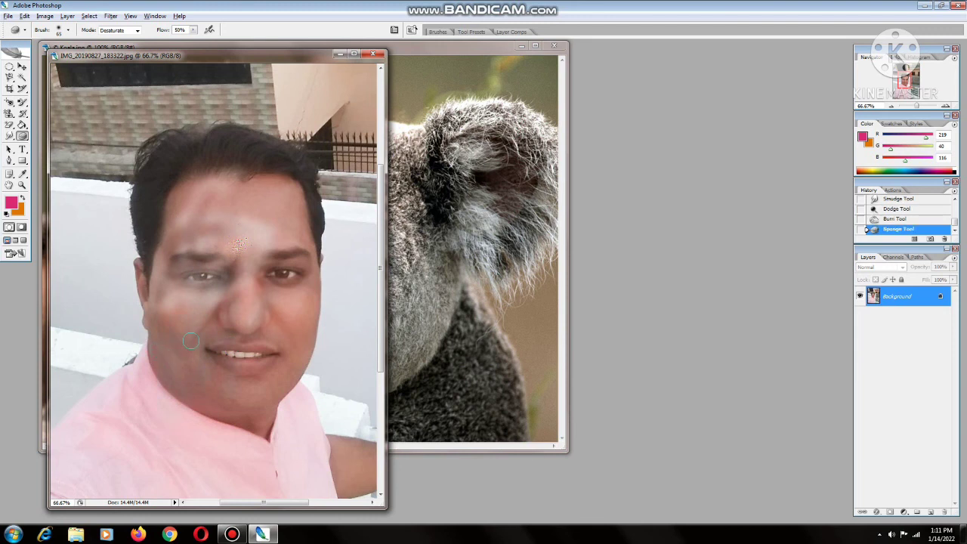